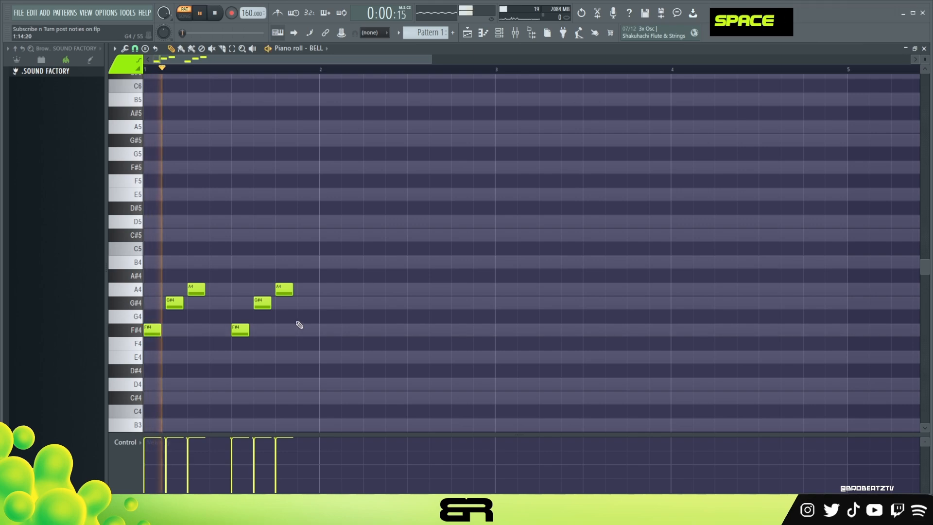
key("space")
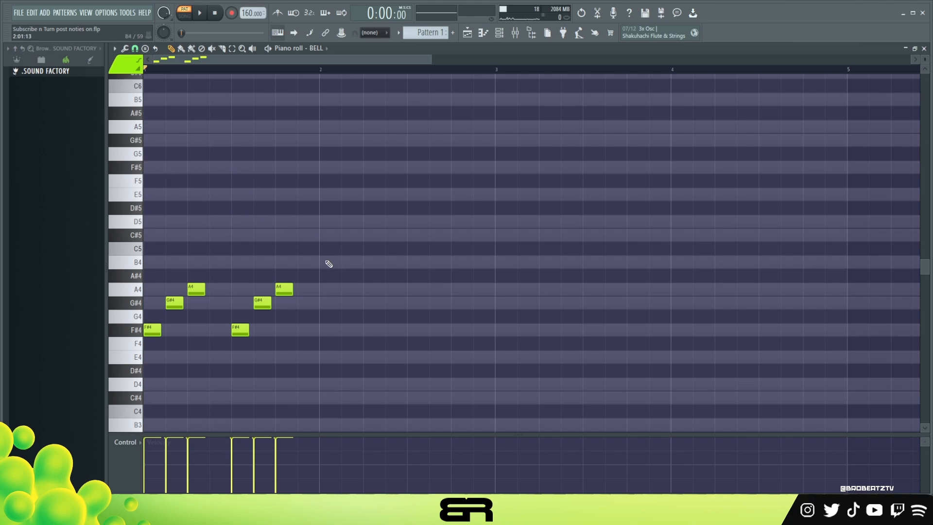
Stop playback and place short test notes falling from G#5 to C5 and rising back to G#5 across bars 1 to 4
left_click(151, 141)
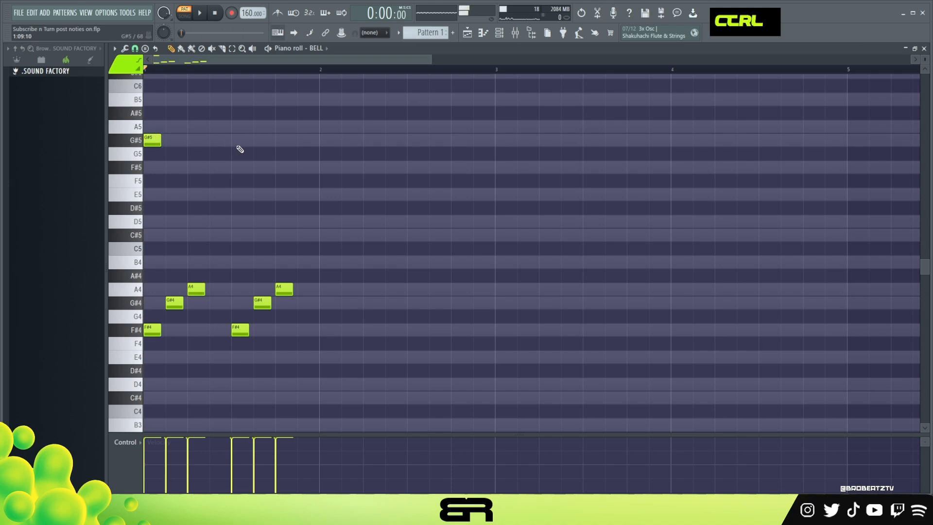
left_click(237, 143)
left_click(306, 195)
left_click(328, 222)
left_click(413, 250)
left_click(525, 208)
left_click(613, 154)
left_click(680, 140)
Delete all notes from the BELL piano roll
left_click_drag(822, 121, 404, 275)
key("Delete")
right_click(328, 221)
right_click(307, 194)
right_click(240, 140)
right_click(153, 140)
left_click_drag(331, 242, 168, 345)
key("Delete")
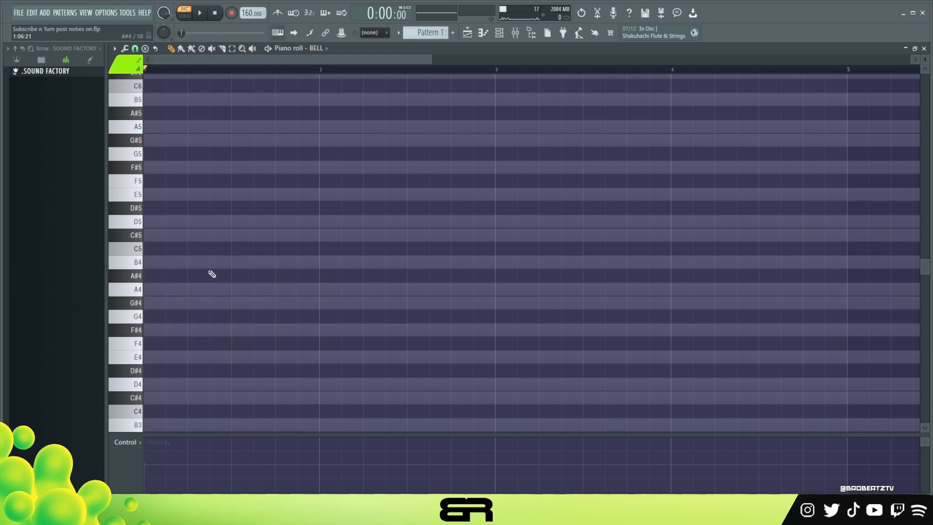
Place four short F#5 notes one beat apart in bar 1
left_click(167, 170)
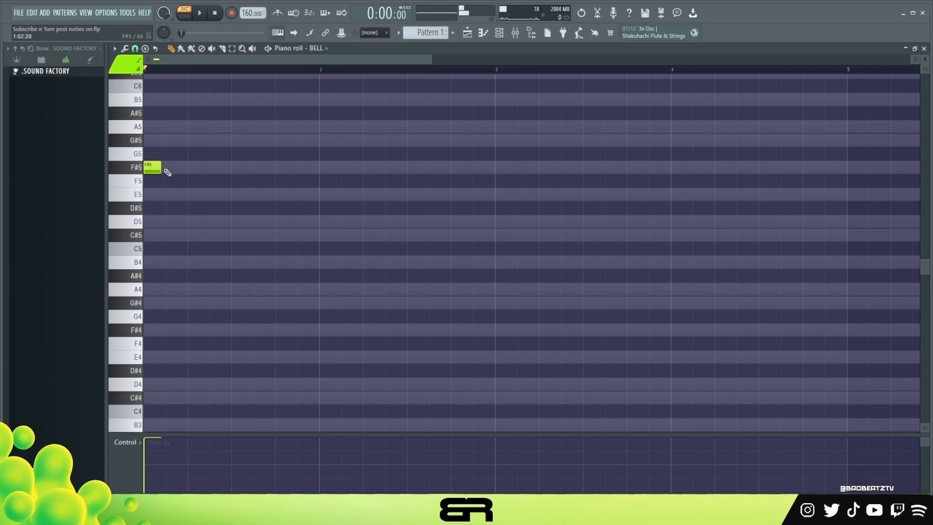
double_click(188, 68)
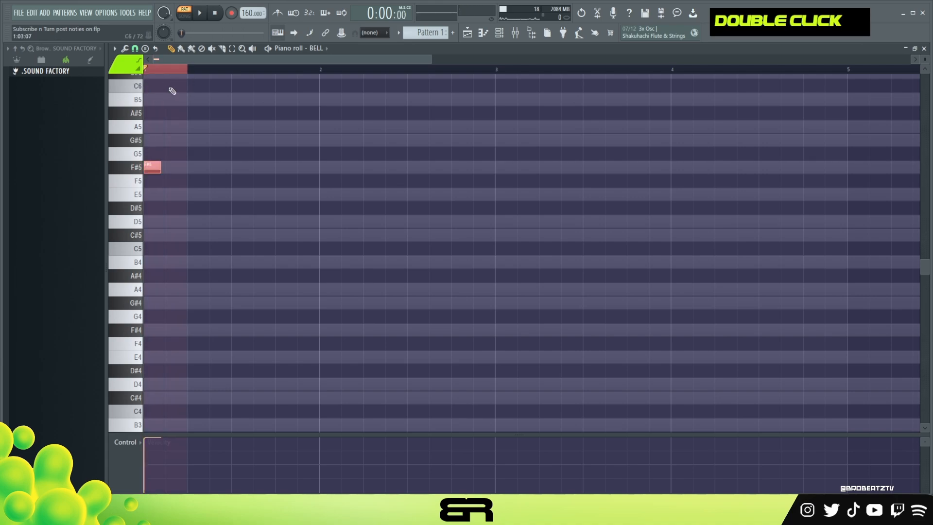
double_click(216, 69)
left_click(191, 167)
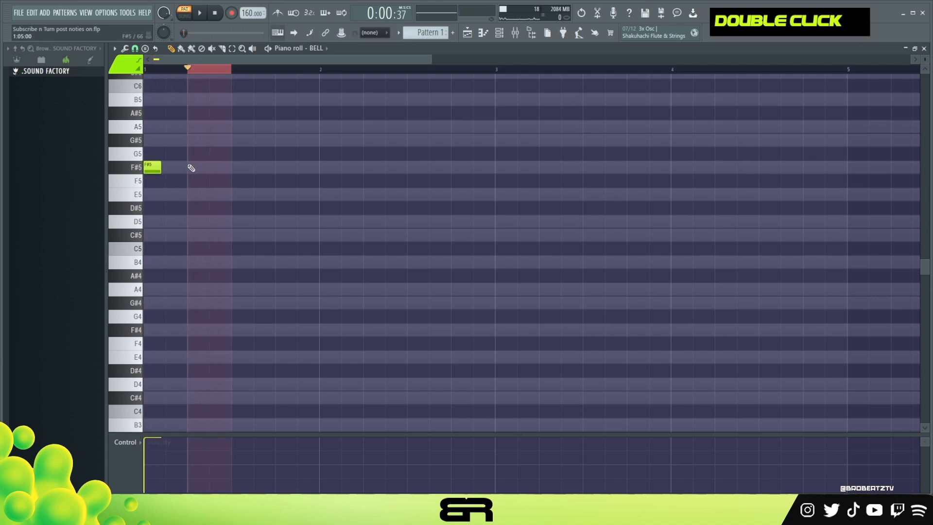
left_click(258, 167)
left_click_drag(258, 167, 235, 167)
left_click(280, 167)
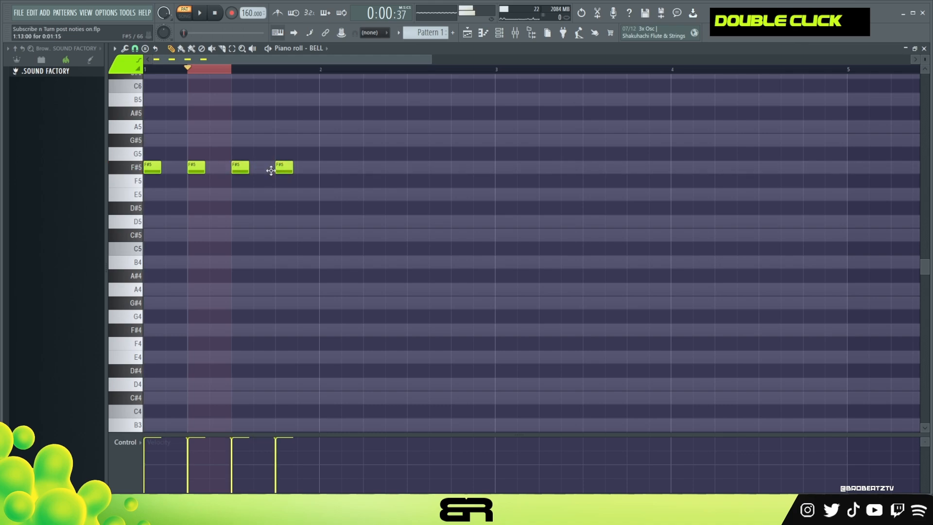
Lengthen the four F#5 notes in bar 1 and add a short E5 note halfway through each beat
left_click_drag(321, 70, 145, 77)
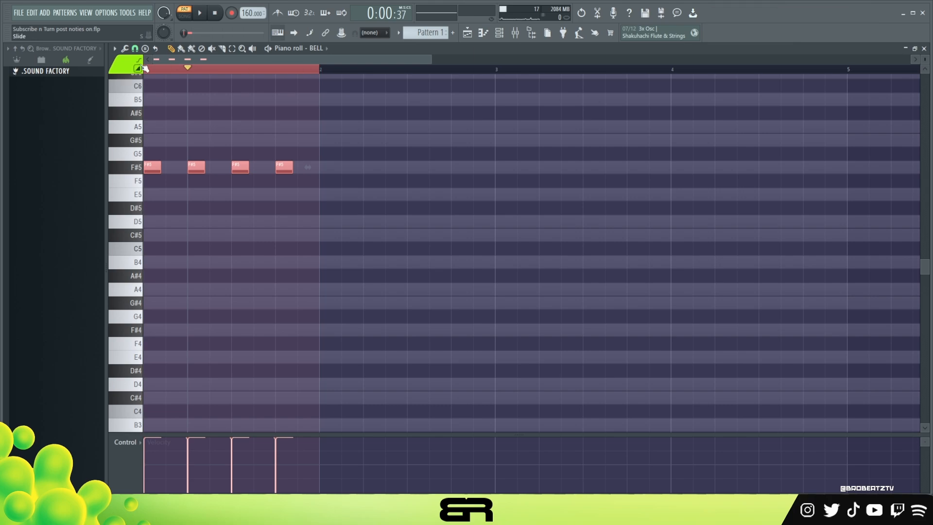
left_click_drag(358, 157, 176, 196)
right_click(204, 226)
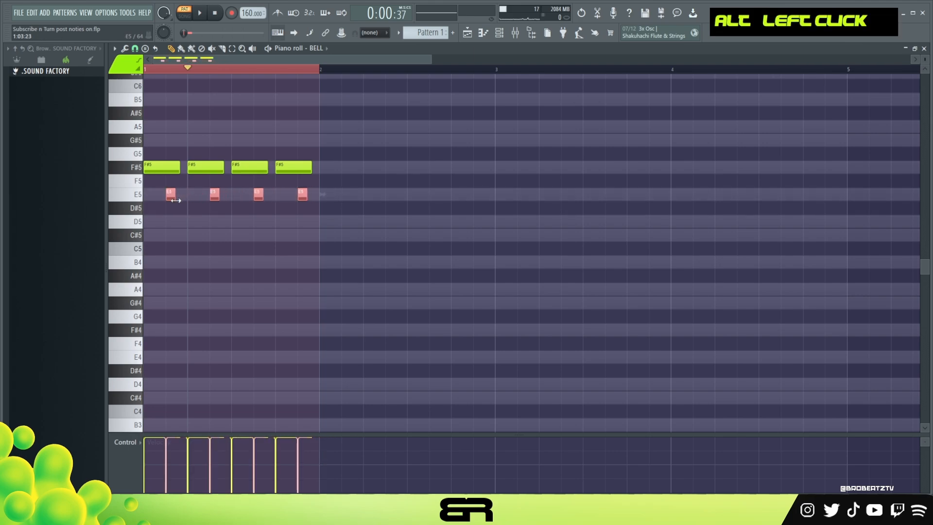
right_click(206, 230)
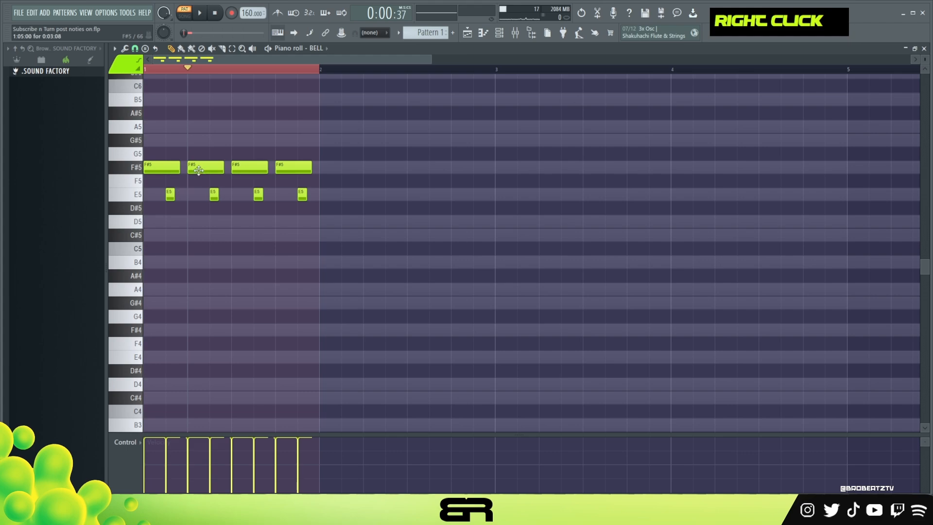
Delete the two middle F#5 notes and the last E5 note, and duplicate the bar 1 pattern into bar 2
right_click(198, 170)
key("space")
right_click(250, 167)
right_click(302, 194)
key("space")
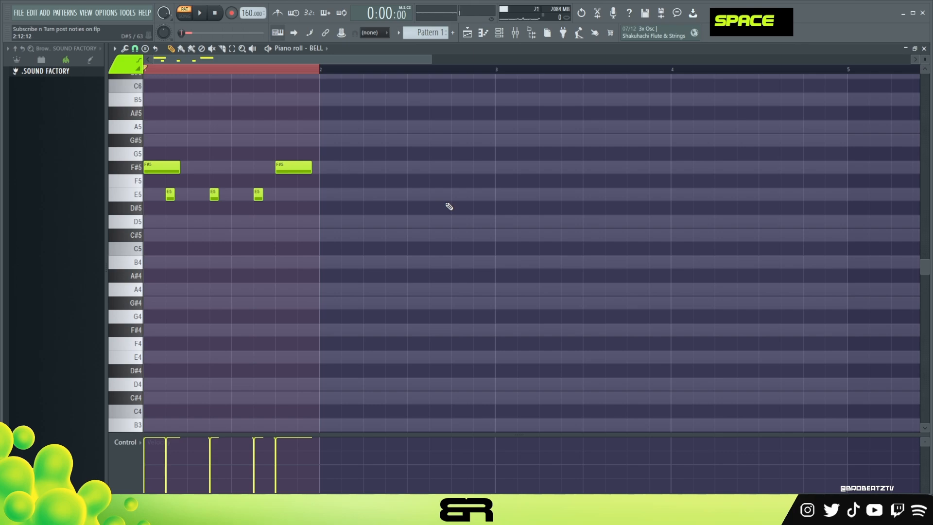
left_click_drag(394, 121, 143, 229)
left_click_drag(166, 172, 342, 178)
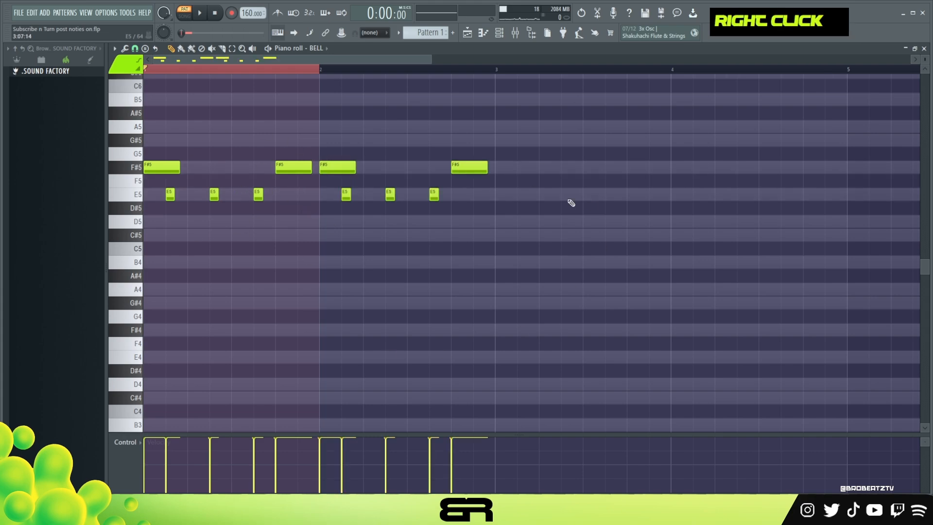
Delete every note in bars 1 and 2 and clear the time selection
right_click(469, 167)
right_click(434, 194)
right_click(390, 194)
right_click(346, 194)
right_click(341, 167)
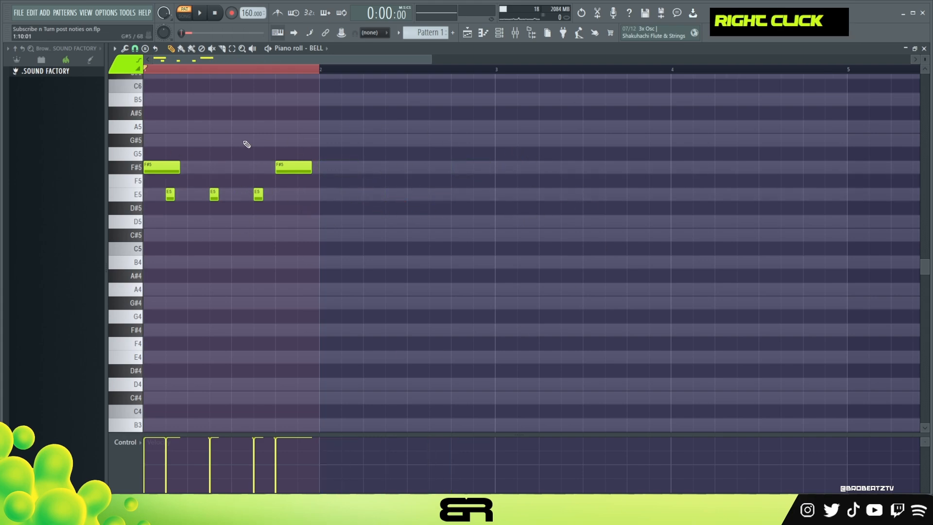
right_click(294, 167)
right_click(258, 194)
right_click(214, 194)
right_click(171, 194)
right_click(156, 169)
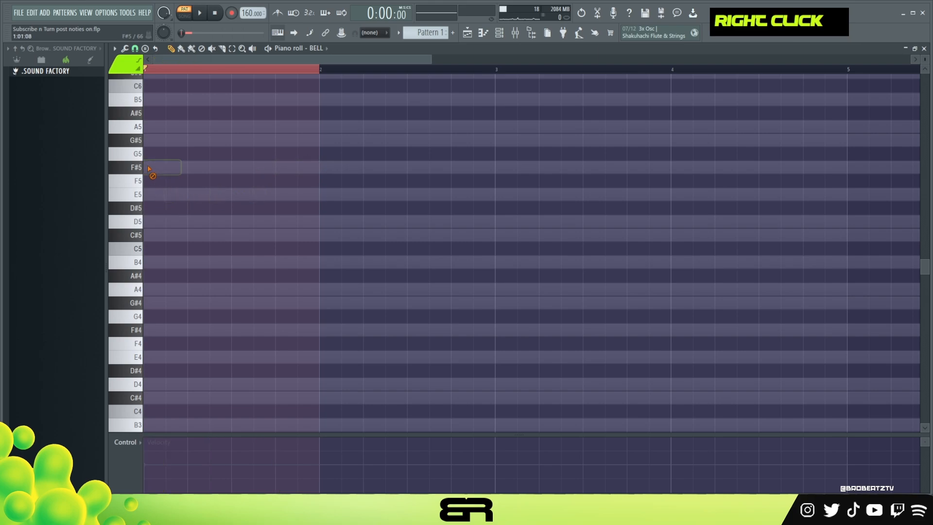
double_click(179, 73)
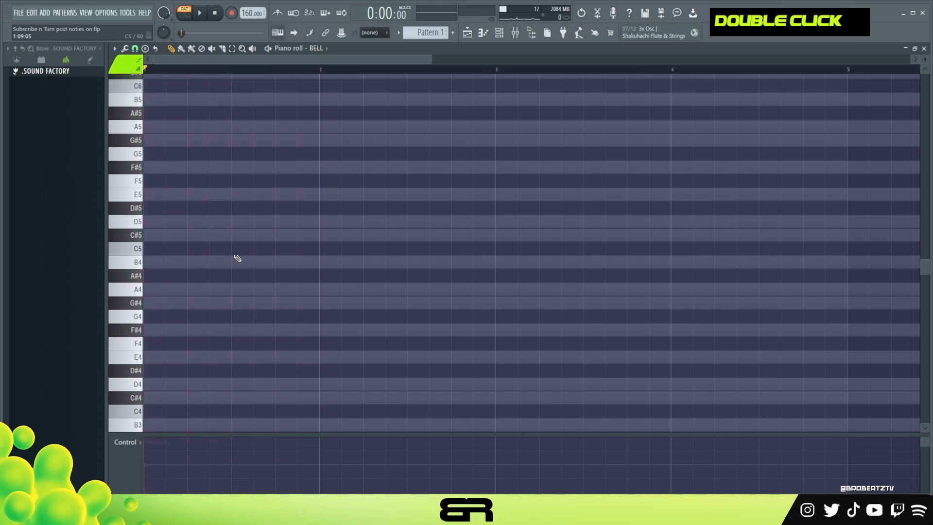
Place F#4 and C#5 notes that each last nearly the whole of bar 1
scroll(217, 294, "down", 3)
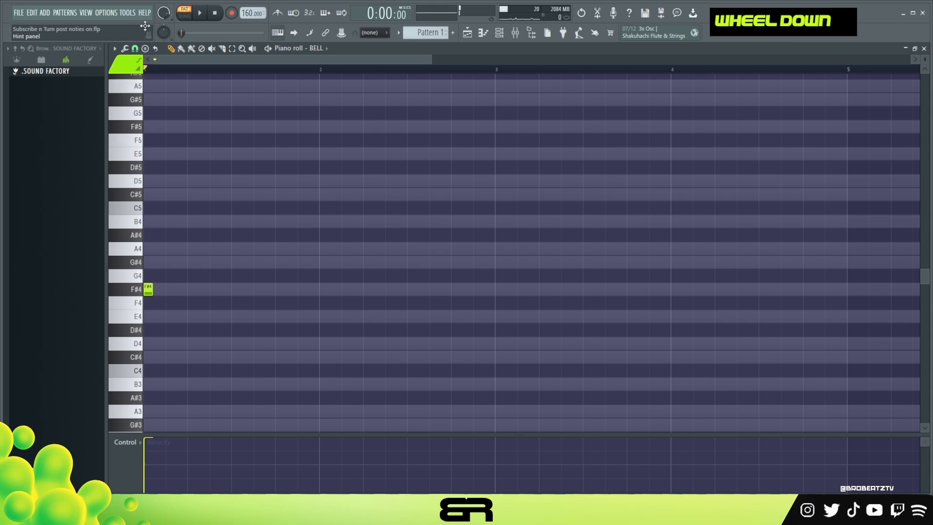
left_click_drag(216, 274, 170, 290)
right_click(148, 291)
mouse_move(170, 195)
left_mouse_down()
mouse_move(139, 197)
mouse_move(327, 213)
mouse_move(312, 214)
left_mouse_up()
mouse_move(200, 208)
left_mouse_down()
mouse_move(367, 206)
mouse_move(343, 209)
left_mouse_up()
right_click(296, 209)
Duplicate the bar 1 note pair into bar 2 as D4 and A4 and play the pattern
left_click_drag(206, 181, 347, 347, "ctrl")
right_click(324, 317)
left_click_drag(185, 161, 450, 366, "ctrl")
right_click(285, 242)
key("space")
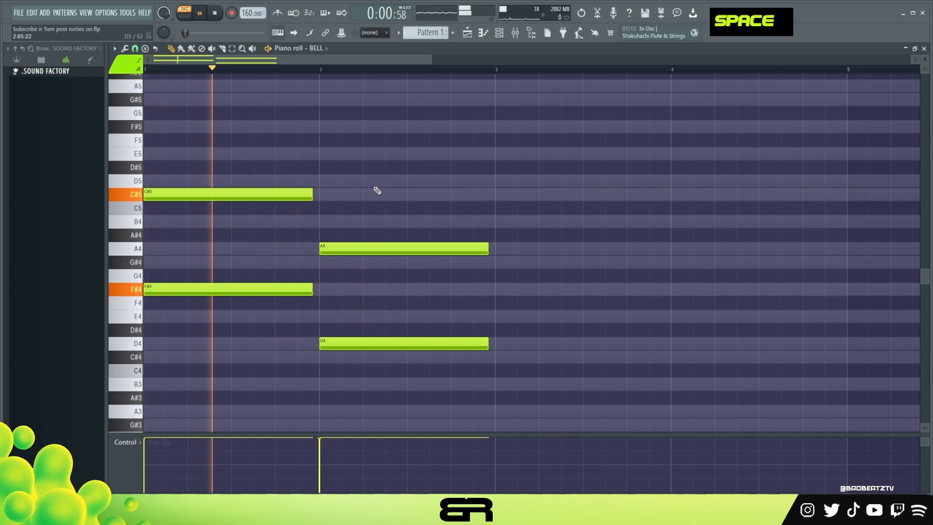
Lower the velocity of all four chord notes slightly and play the pattern back
scroll(397, 204, "down", 3, "alt")
key("space")
key("space")
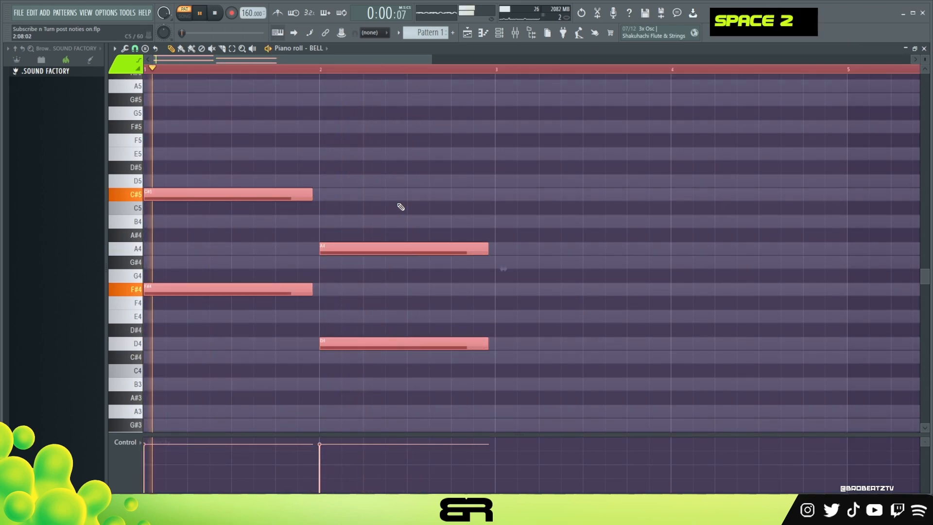
scroll(400, 208, "up", 1)
right_click(400, 208)
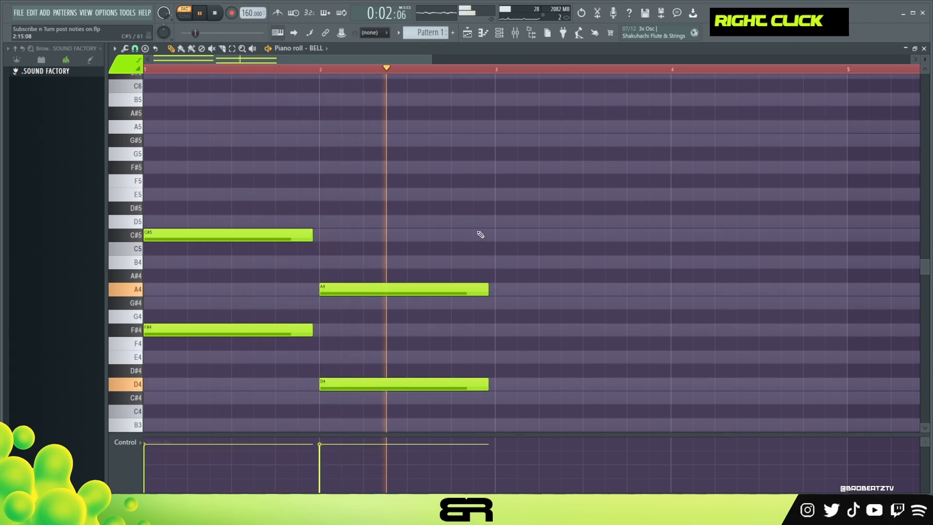
key("space")
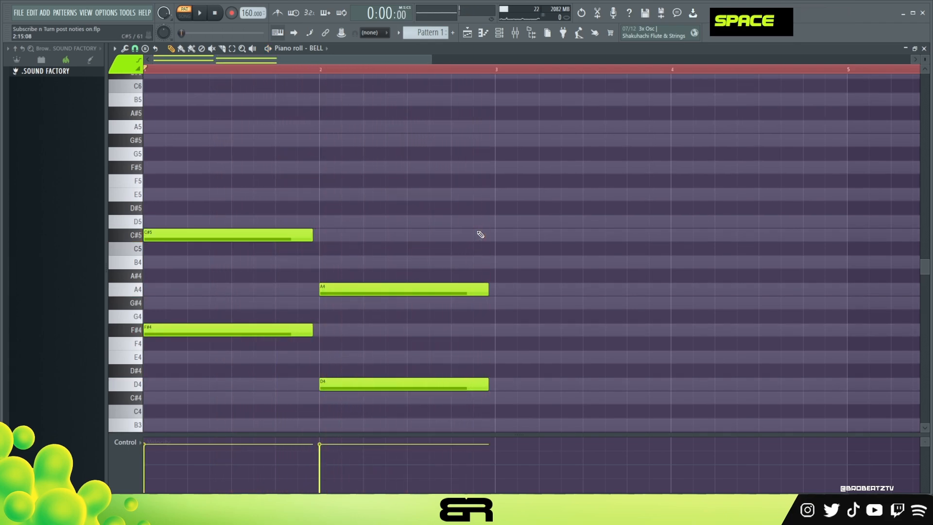
Duplicate the two-note chord into bar 3 as A4 and E5 and into bar 4 as E4 and B4
left_click_drag(462, 244, 540, 287, "ctrl")
key("space")
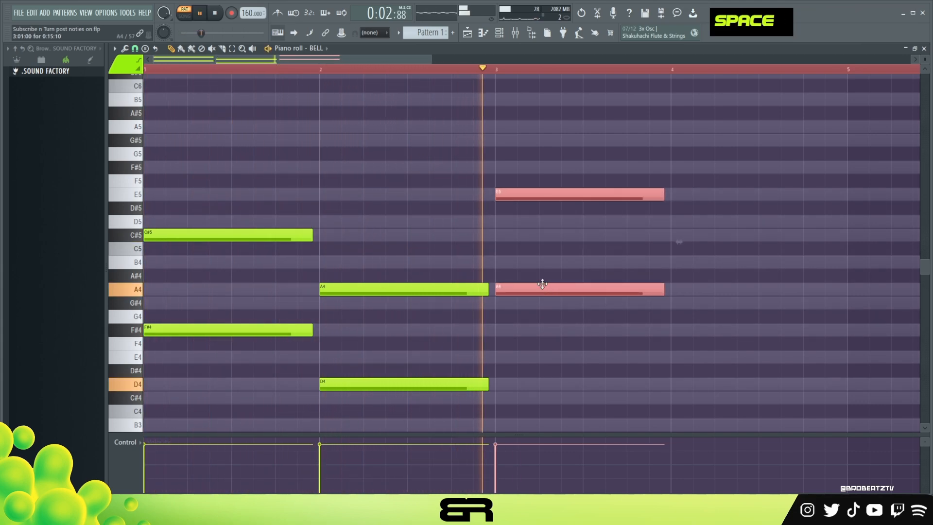
key("space")
left_click_drag(555, 286, 709, 355, "shift")
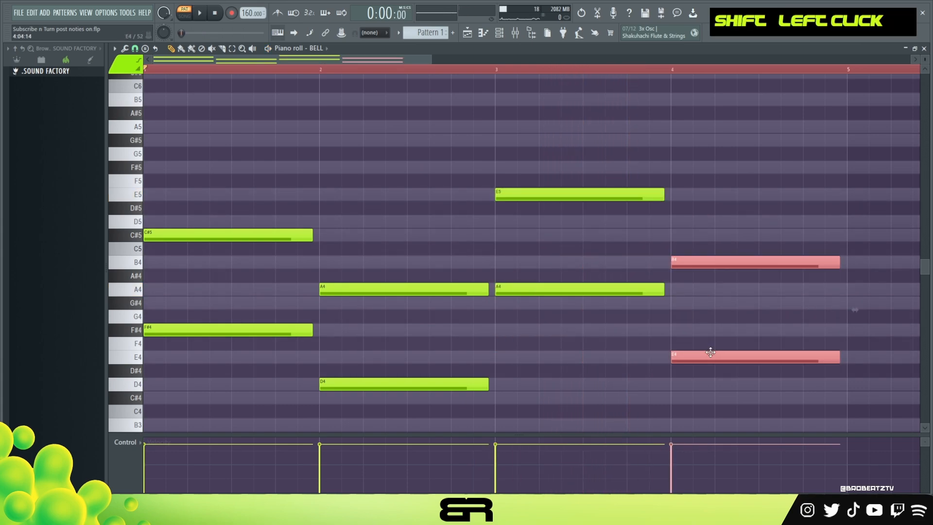
key("space")
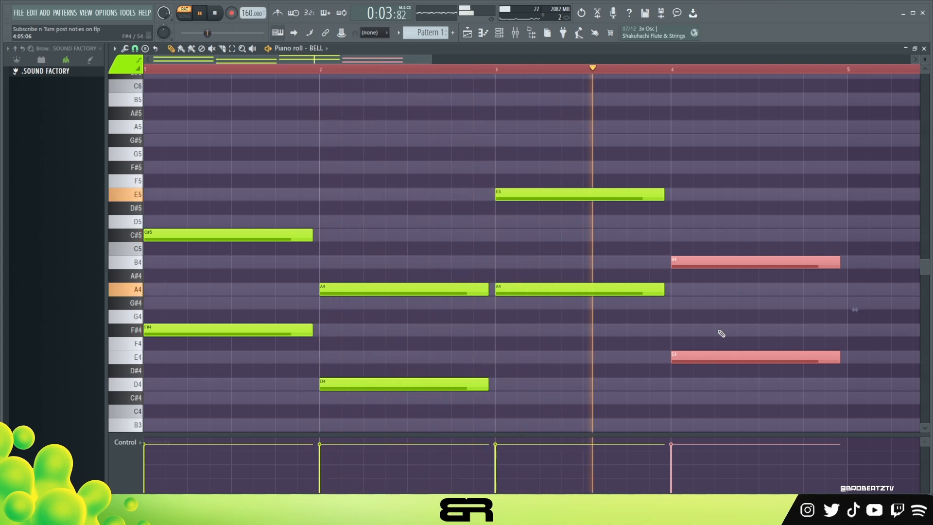
key("space")
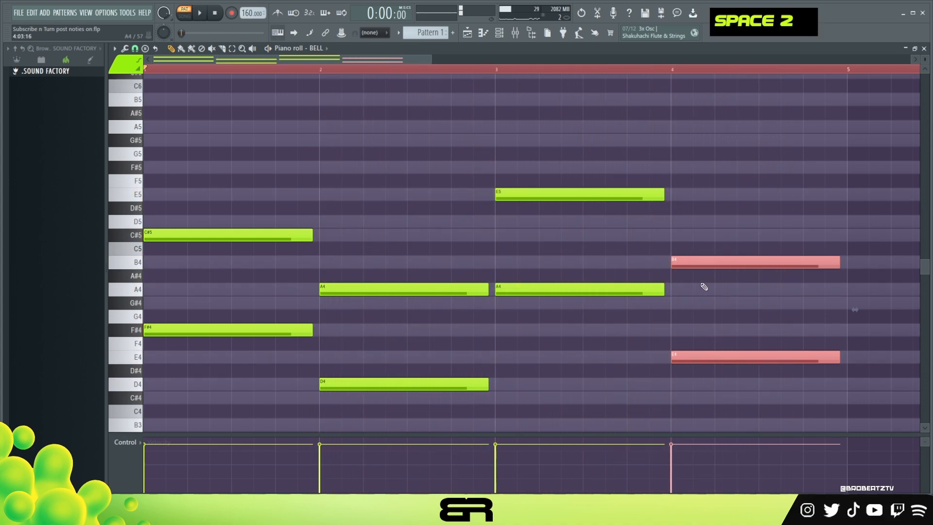
right_click(737, 144)
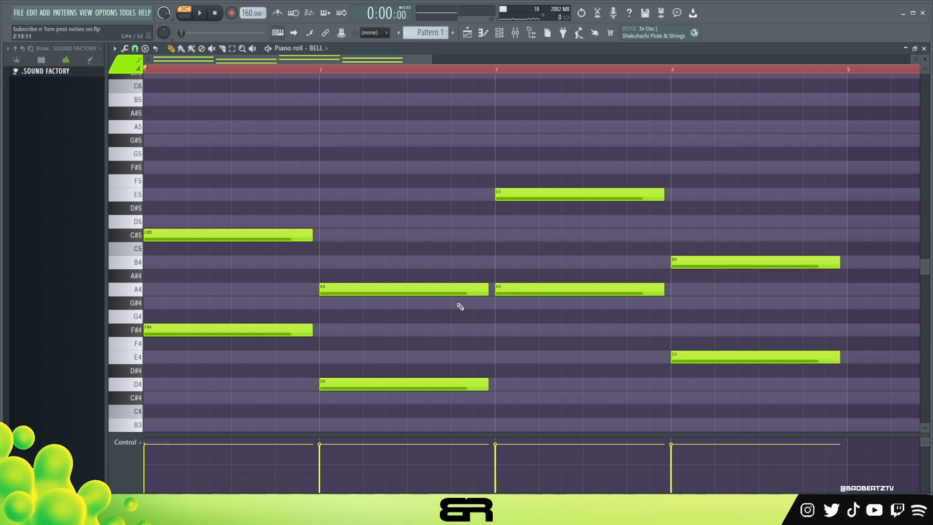
Add short stacked B4, A4 and G#4 notes on beat 2 of bar 1
left_click_drag(239, 217, 521, 365)
right_click(389, 347)
left_click(192, 262)
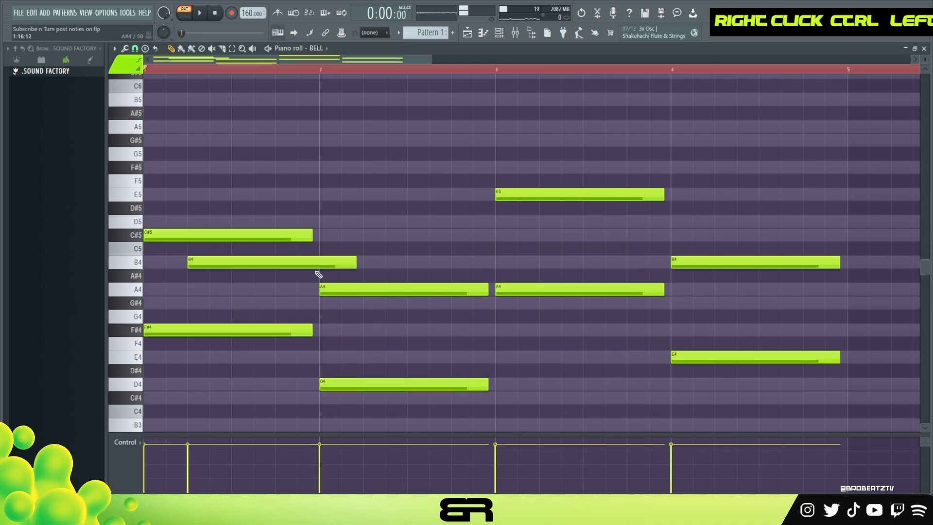
mouse_move(355, 265)
left_mouse_down()
mouse_move(213, 271)
mouse_move(199, 306)
left_mouse_up()
left_click(199, 263, "ctrl")
left_click_drag(178, 251, 222, 304)
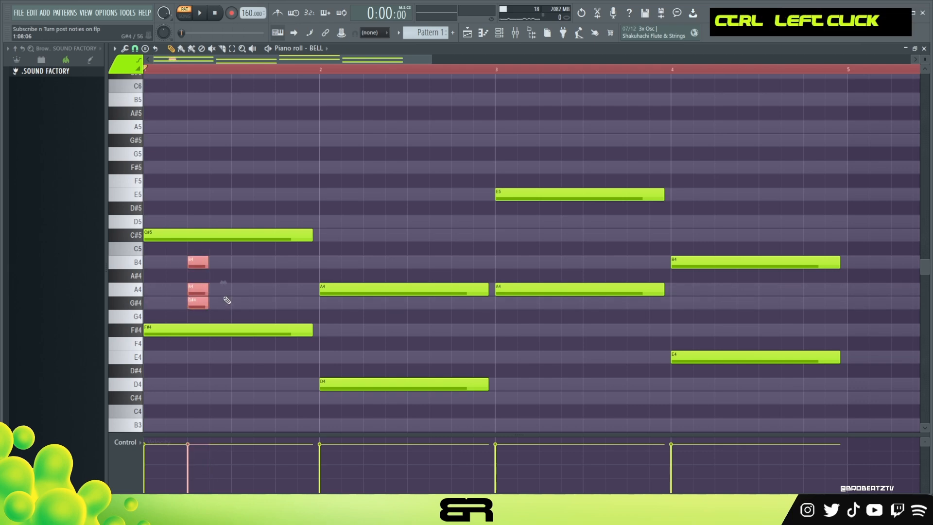
right_click(276, 202)
left_click(277, 198)
left_click(277, 206)
right_click(278, 197)
right_click(277, 207)
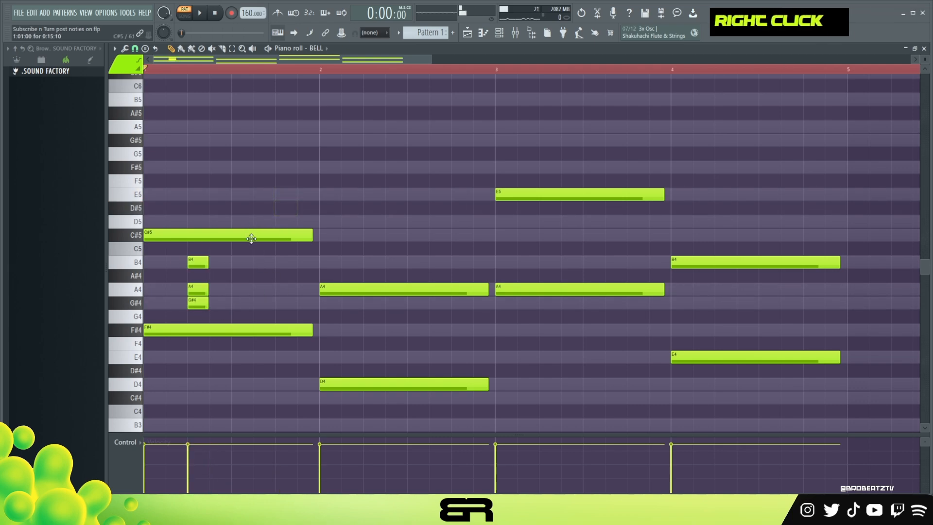
Duplicate the three stacked notes on beat 2 one octave higher as B5, A5 and G#5
left_click(157, 236, "ctrl")
left_click_drag(170, 243, 234, 316)
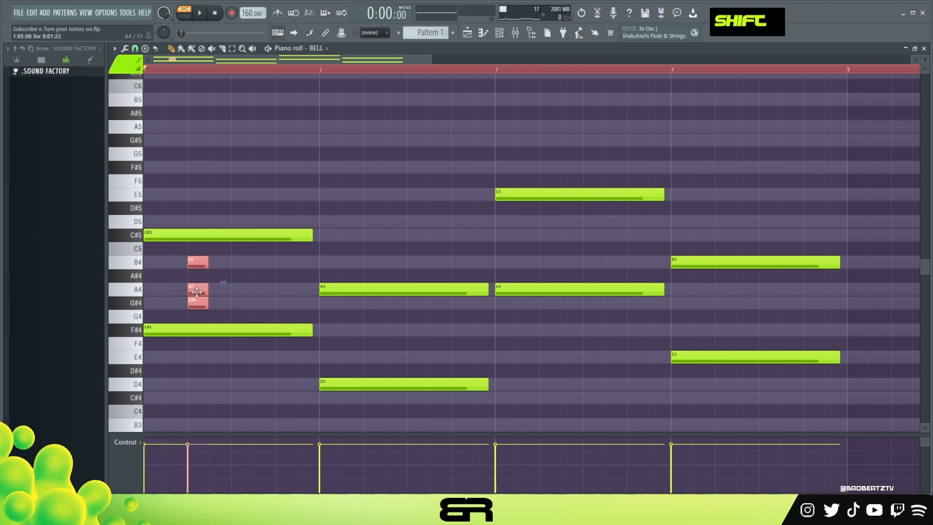
left_click(195, 291, "shift")
key("ctrl+Up")
right_click(202, 209)
scroll(202, 209, "up", 3)
left_click_drag(164, 120, 231, 201)
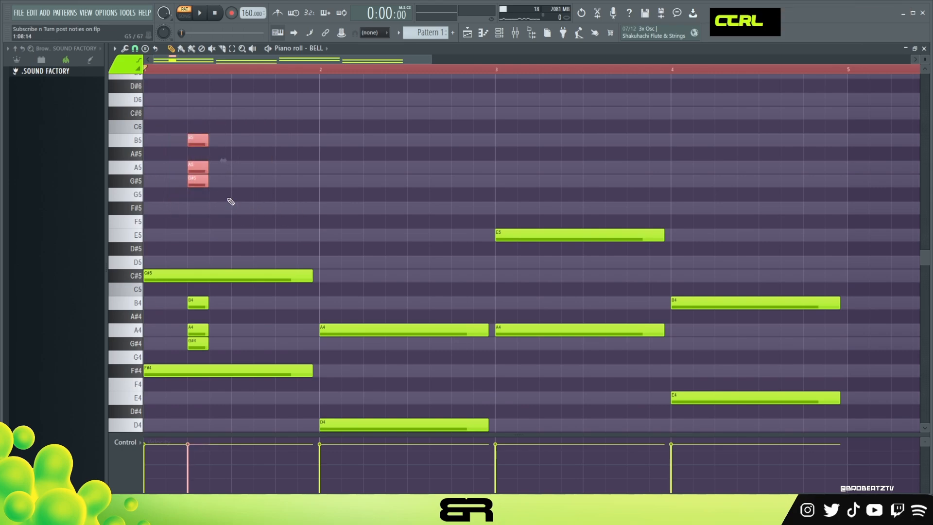
right_click(305, 194)
Delete the short A4, G#4 and B5 notes on beat 2 of bar 1
right_click(198, 330)
right_click(197, 343)
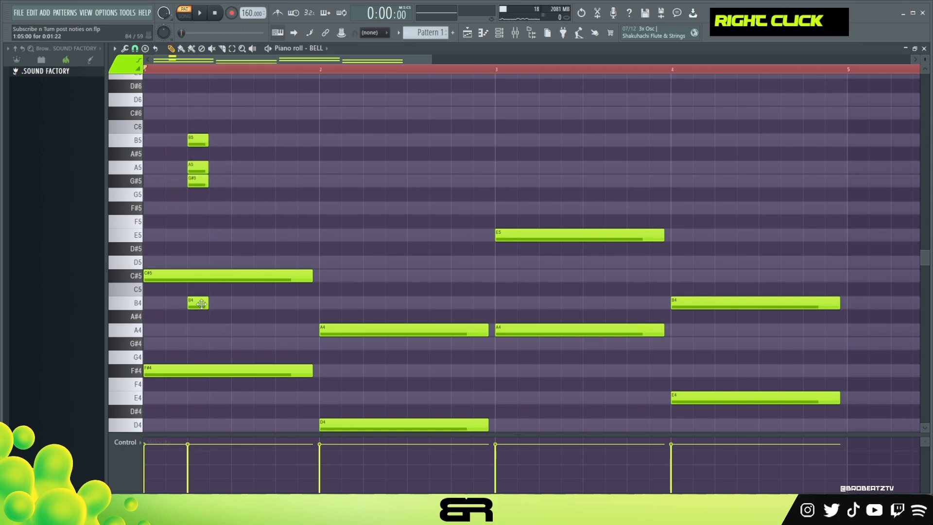
left_click(191, 141, "ctrl")
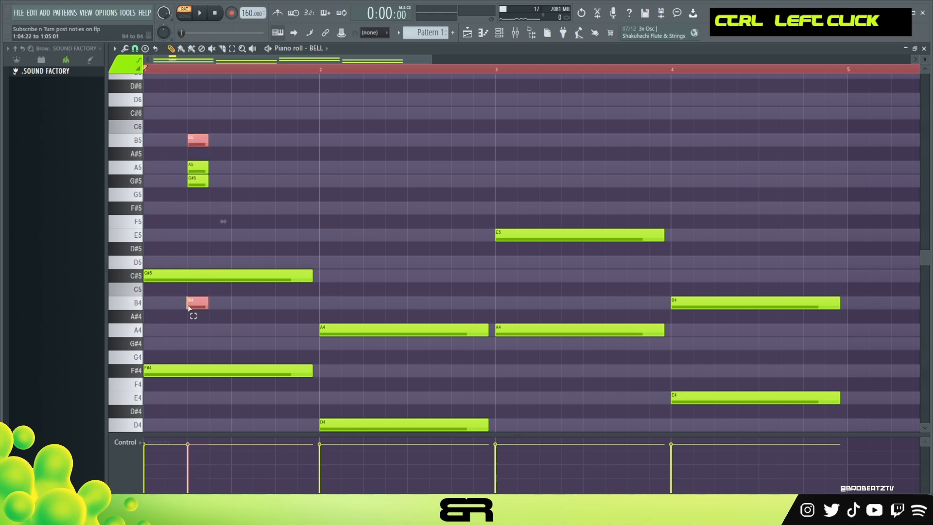
right_click(219, 142)
right_click(200, 140)
Arrange the upper notes in bar 1 as a melody with A5 on steps 1 and 7 and G#5 on steps 11 and 15
left_click_drag(199, 168, 233, 187)
left_click(158, 169, "ctrl")
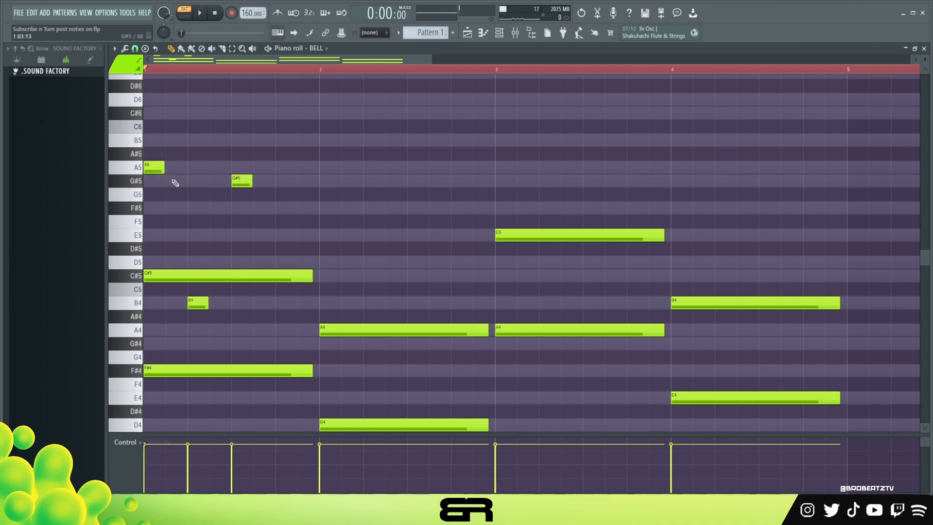
left_click(155, 167, "ctrl")
left_click_drag(155, 168, 316, 186)
key("space")
key("space")
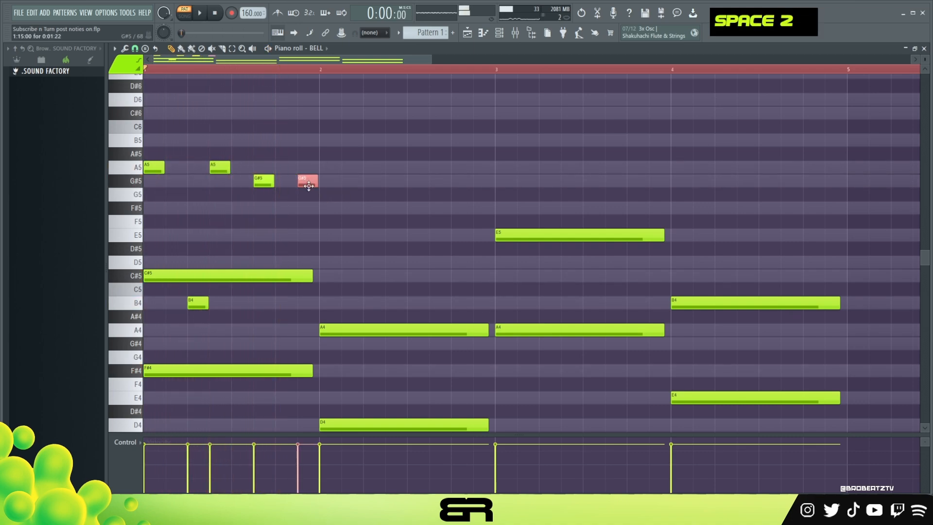
Delete the last G#5 in bar 1 and duplicate the step 11 G#5 down to E5
right_click(308, 181)
left_click(264, 182, "ctrl")
left_click_drag(265, 182, 262, 238)
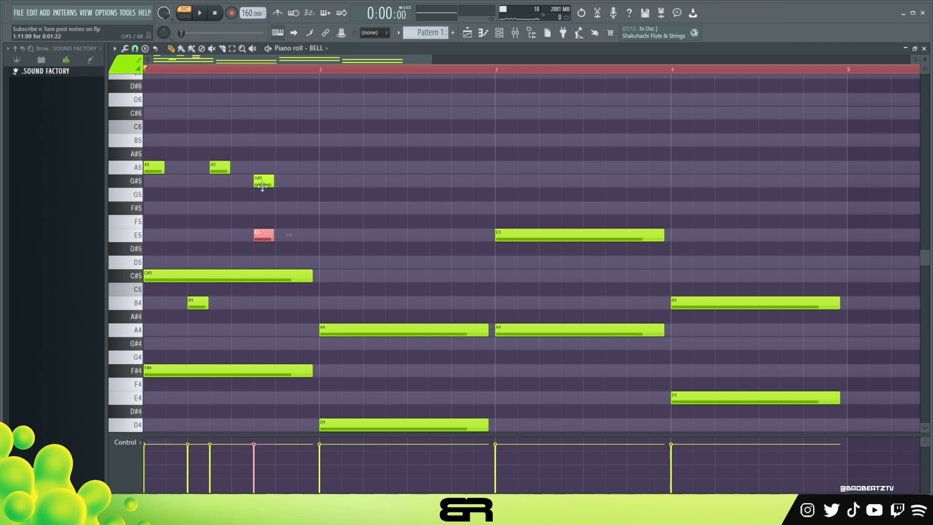
Move the short E5 note in bar 1 from step 11 to step 15 and play the pattern back
right_click(263, 227, "alt")
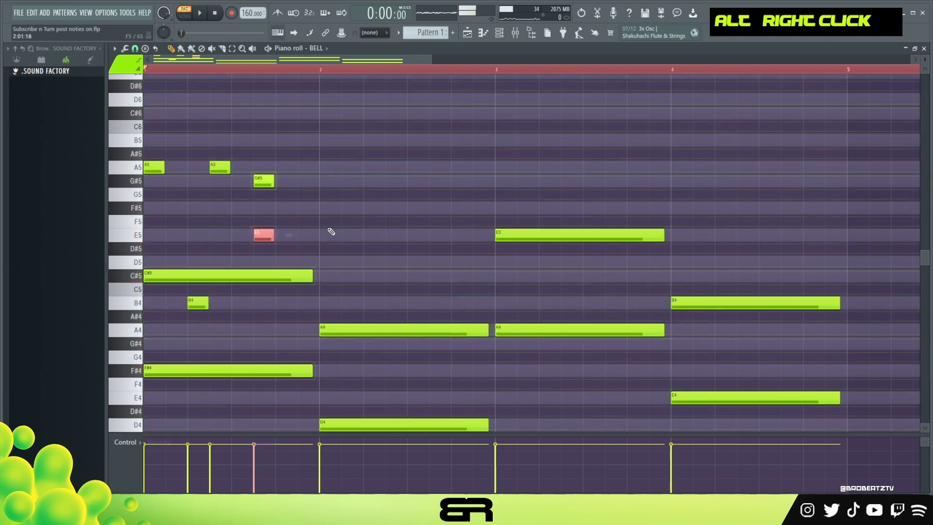
right_click(357, 231)
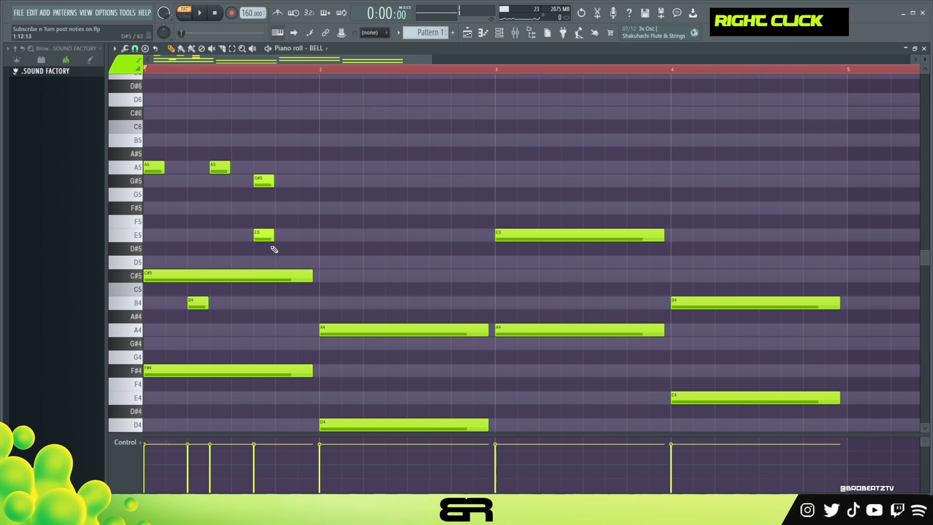
left_click(304, 235)
right_click(263, 235)
key("space")
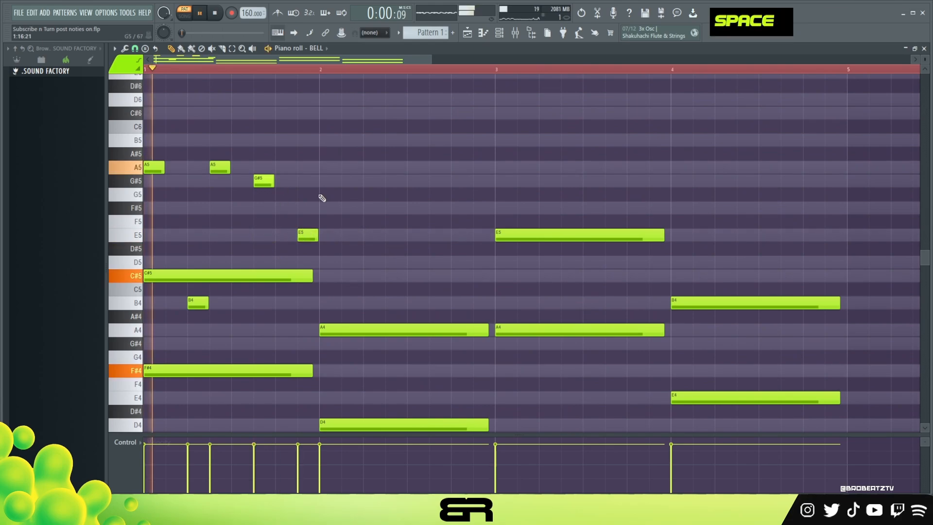
key("space")
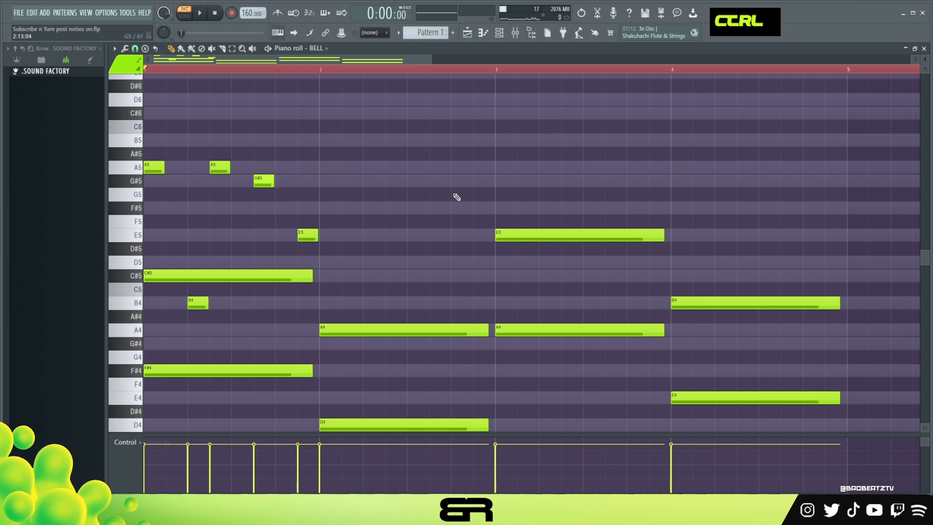
Duplicate the long C#5 note from bar 1 to the start of bar 2
left_click(192, 276, "ctrl")
left_click_drag(166, 278, 342, 281, "shift")
right_click(424, 147)
Try a time selection over bars 1 and 2 and clear the timeline selection
left_click_drag(496, 69, 150, 92)
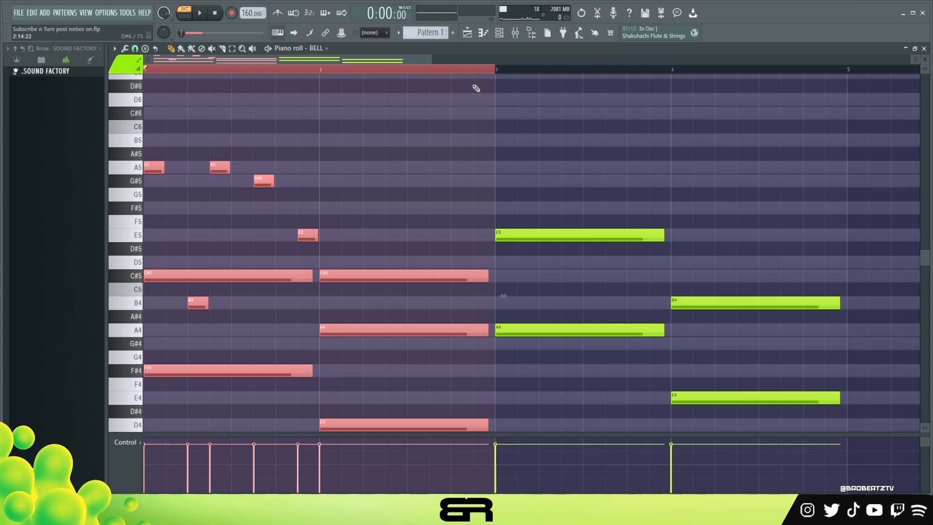
double_click(848, 74)
mouse_move(500, 70)
left_mouse_down()
mouse_move(488, 79)
mouse_move(497, 71)
mouse_move(135, 99)
mouse_move(158, 103)
left_mouse_up()
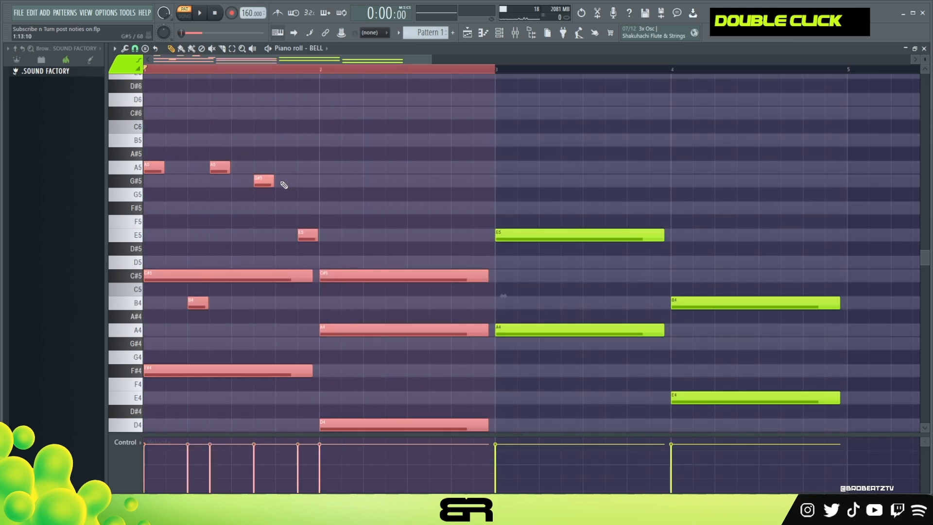
right_click(420, 218)
double_click(316, 69)
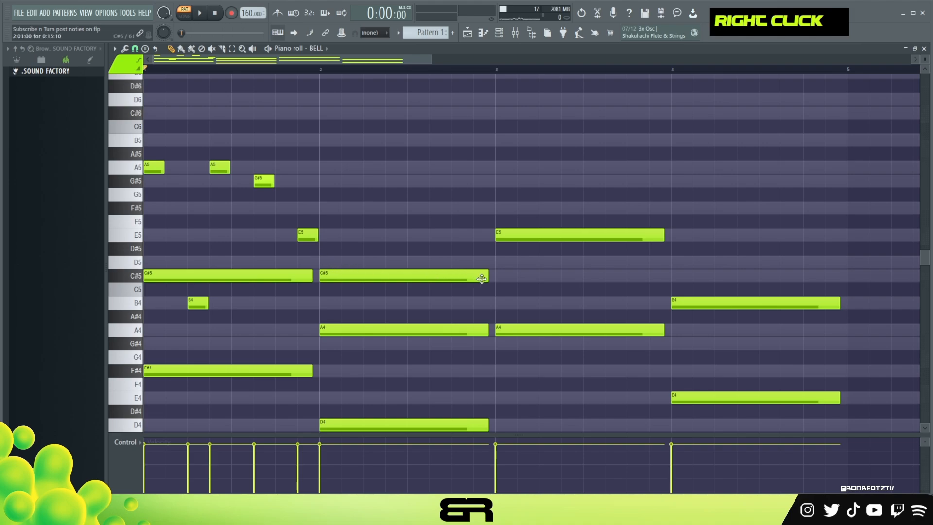
Shorten the C#5 note in bar 2 to 12 steps, copy the short B4 to step 13 and play it back
left_click_drag(482, 278, 448, 278)
mouse_move(222, 284)
left_mouse_down()
mouse_move(198, 310)
mouse_move(455, 319)
left_mouse_up()
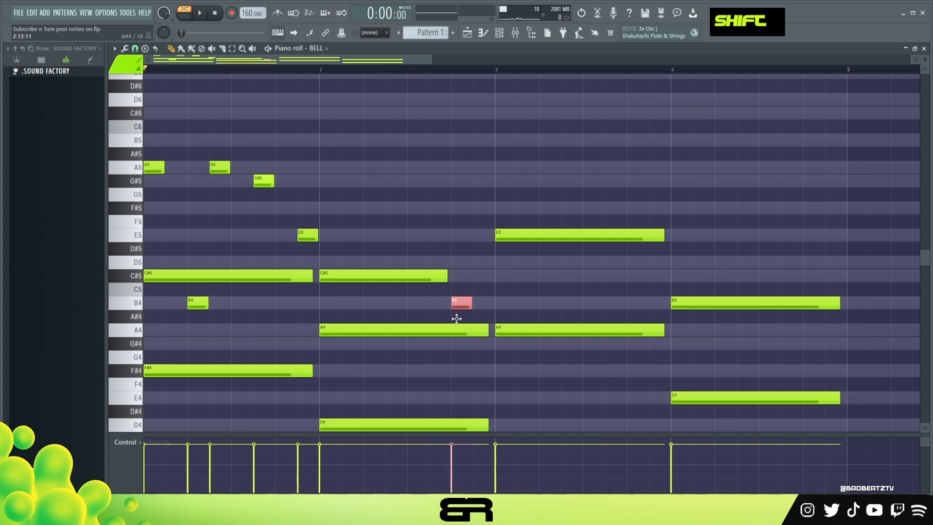
right_click(477, 304)
key("space")
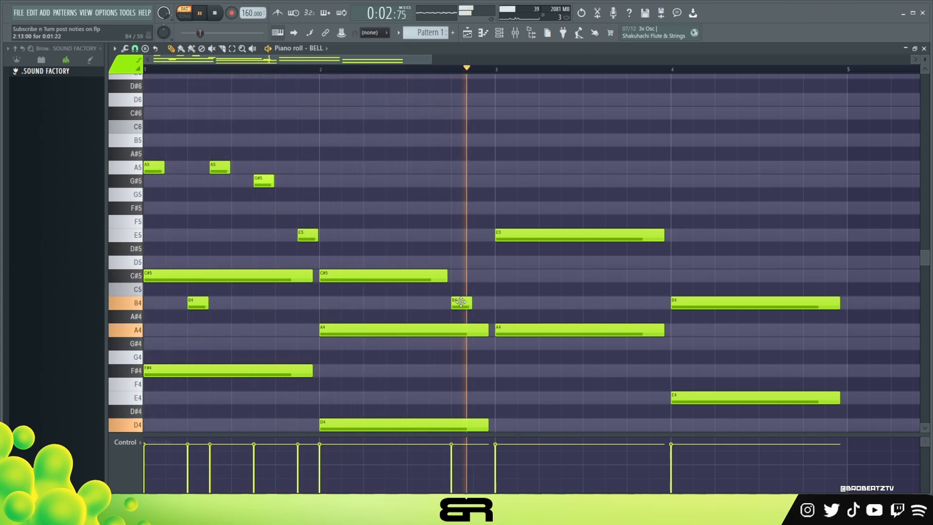
key("space")
key("space")
key("space")
key("space")
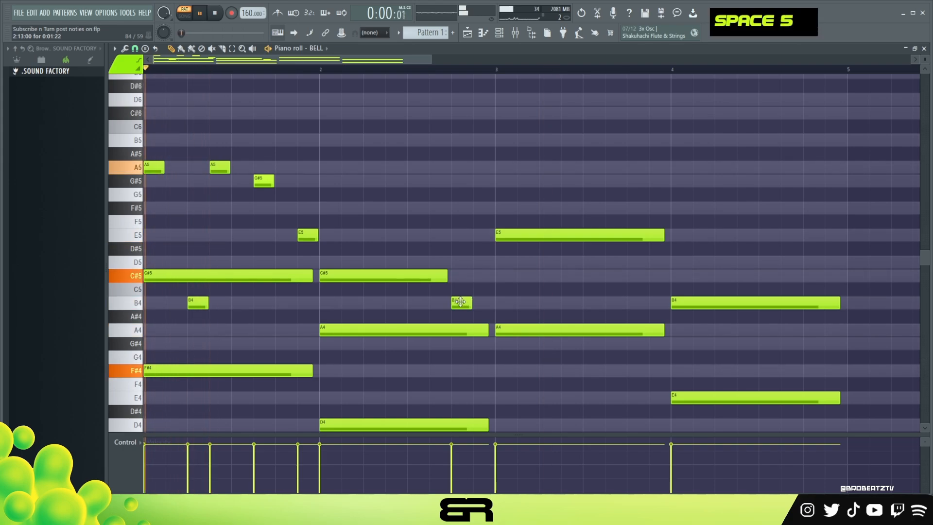
key("space")
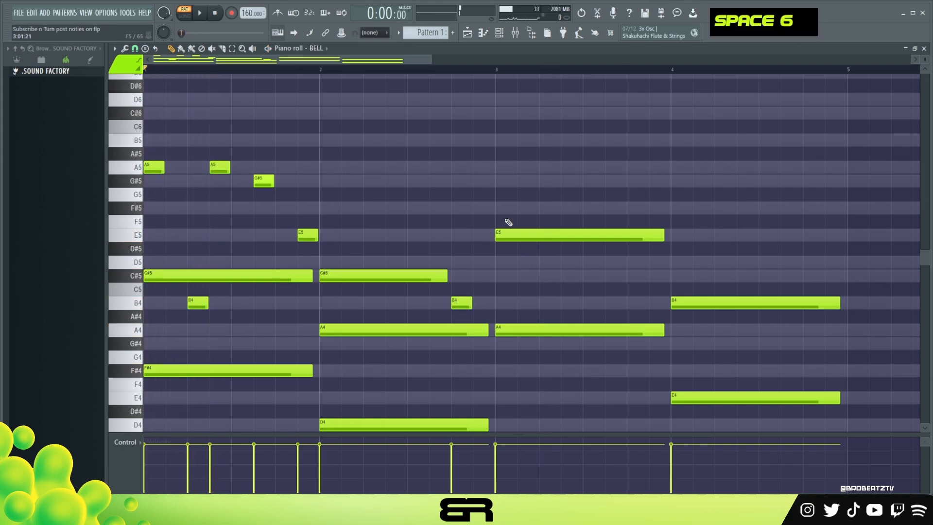
Shorten the E5 in bar 3 to two steps and copy it as C#5 on steps 3 and 7 and B4 on step 13
left_click_drag(664, 236, 518, 248)
key("alt")
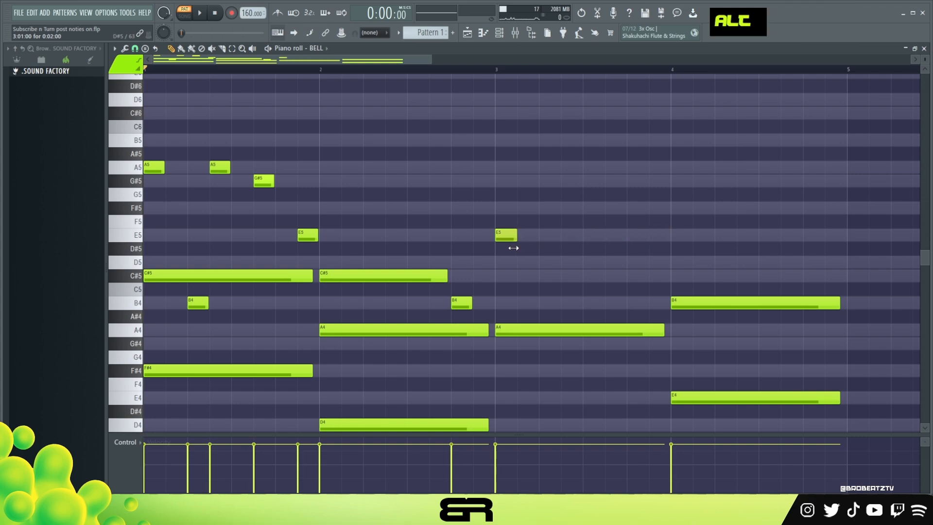
left_click(507, 237, "ctrl")
left_click_drag(507, 237, 576, 286)
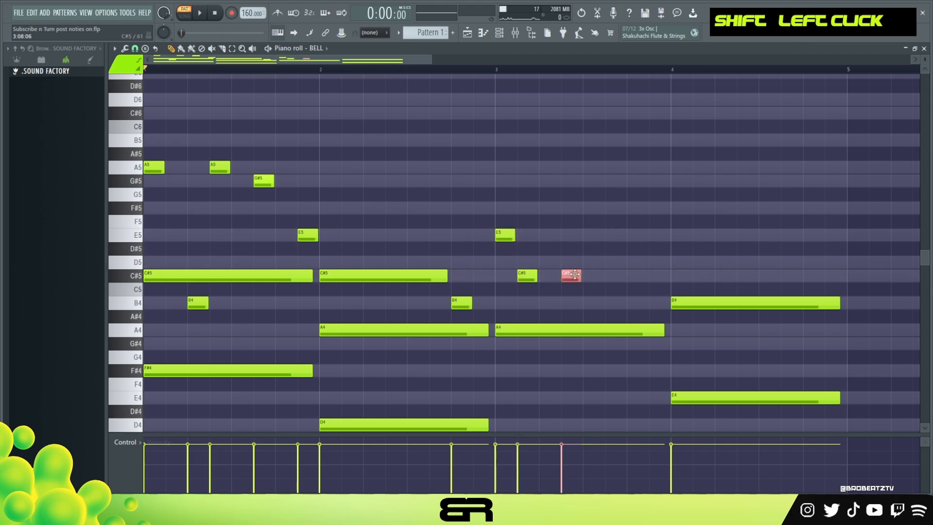
left_click(505, 236, "ctrl")
left_click_drag(506, 236, 635, 304)
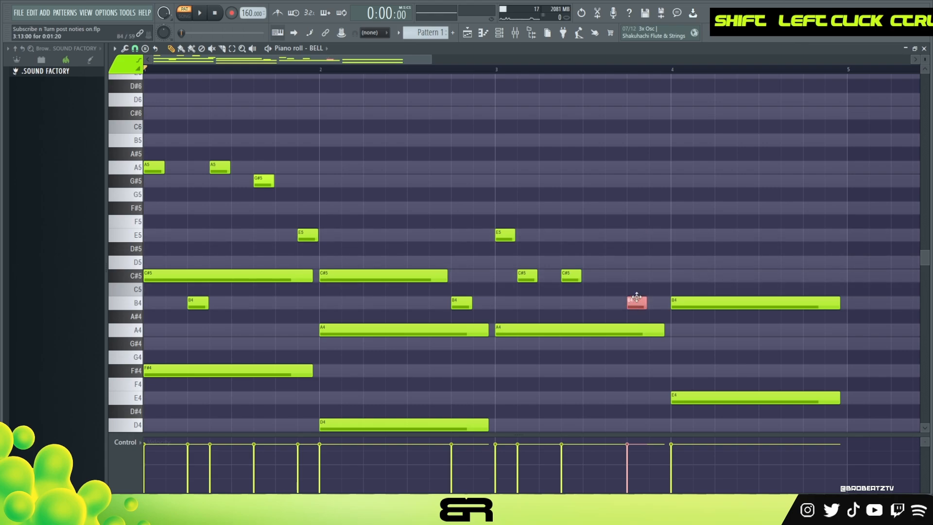
key("space")
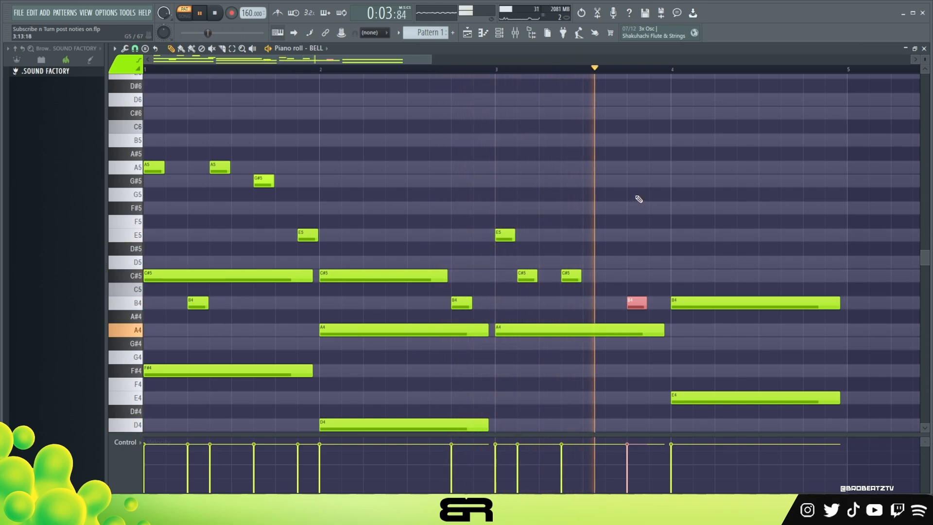
key("space")
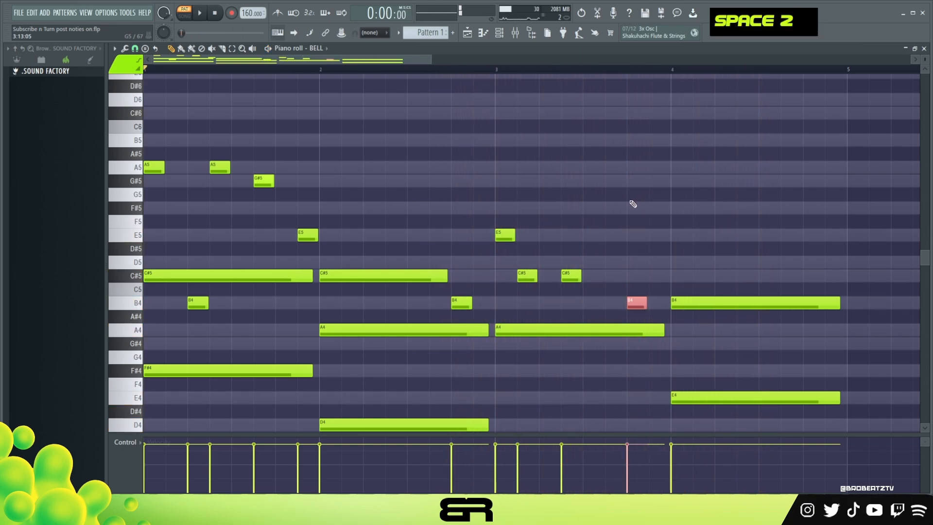
Try copying the four upper melody notes of bar 1 into bar 3, and delete the copies
left_click_drag(327, 147, 144, 253)
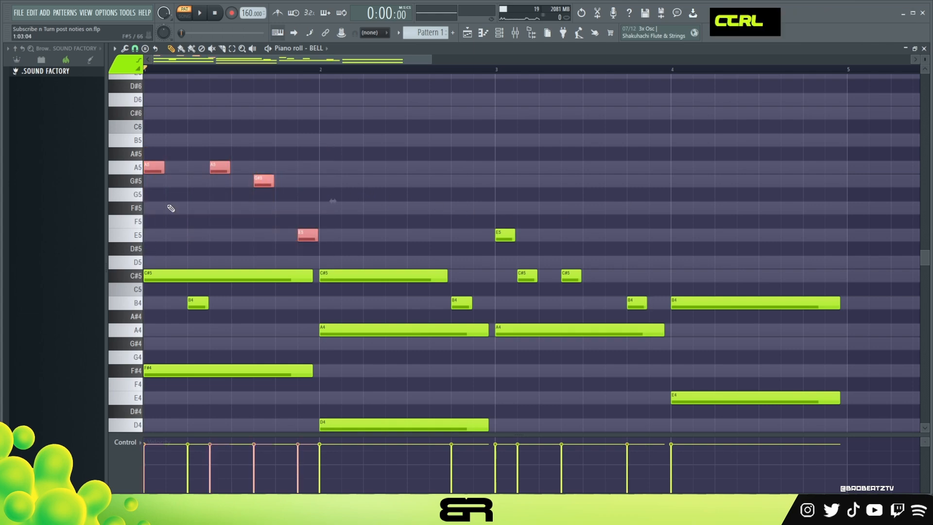
left_click_drag(155, 169, 510, 178)
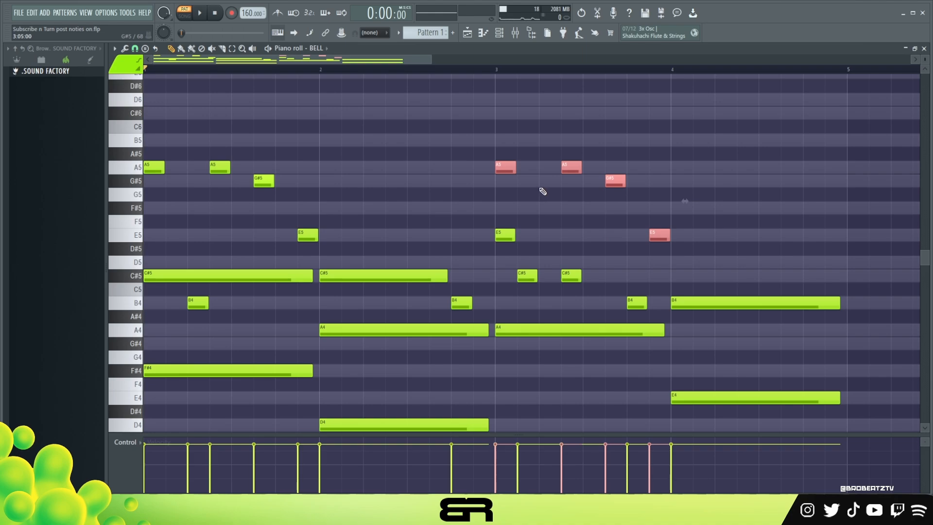
right_click(659, 234)
right_click(615, 181)
right_click(572, 167)
right_click(505, 167)
left_click_drag(316, 148, 164, 258)
right_click(493, 164)
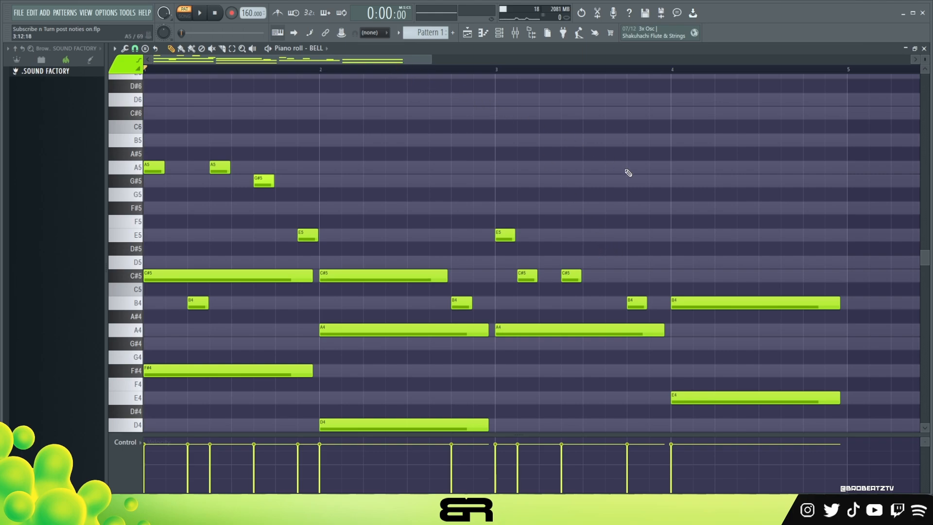
Add a descending melody in bar 4 with B5 on step 1, A5 on step 7 and G#5 on step 13, and play it back
key("space")
left_click_drag(691, 283, 679, 306)
key("space")
key("ctrl+Up")
left_click_drag(838, 141, 847, 181)
key("space")
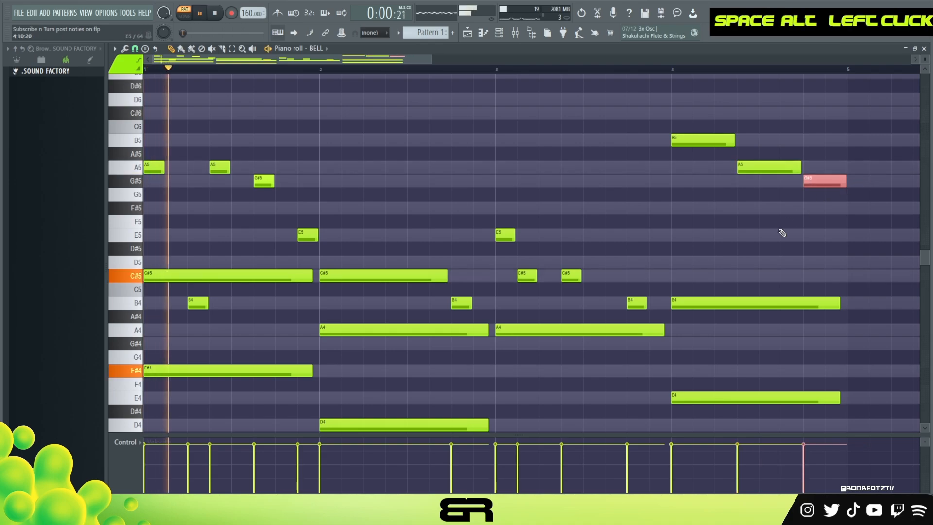
right_click(770, 234)
scroll(766, 233, "down", 1)
scroll(784, 229, "up", 1)
scroll(785, 229, "down", 1)
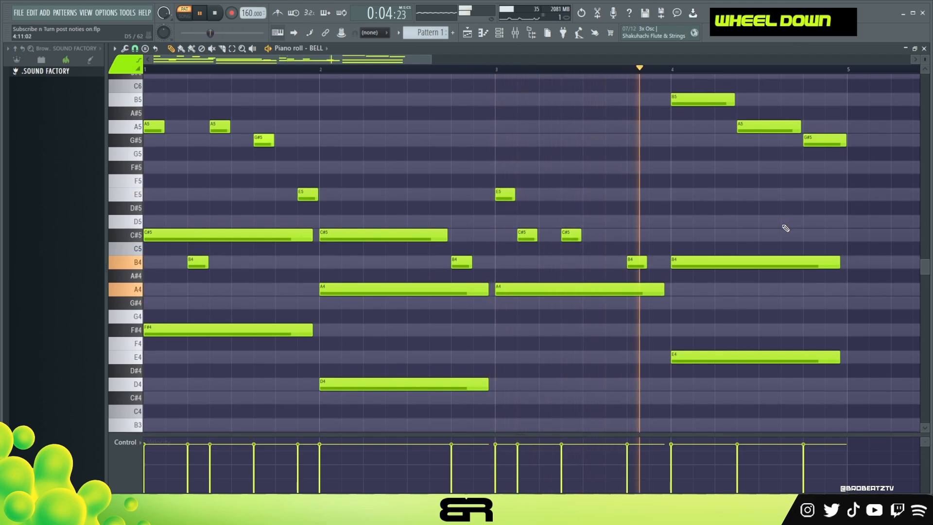
key("space")
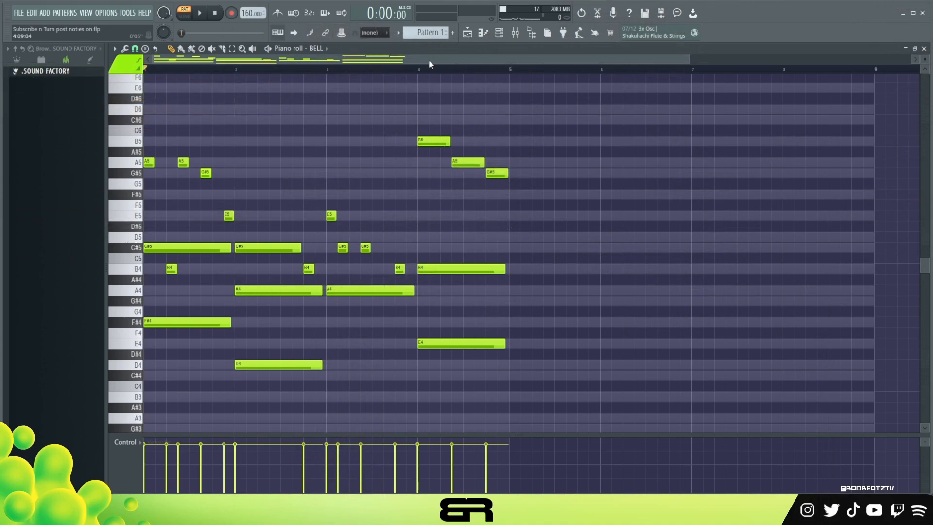
Duplicate all notes of bars 1 to 4 into bars 5 to 8
right_click(524, 149)
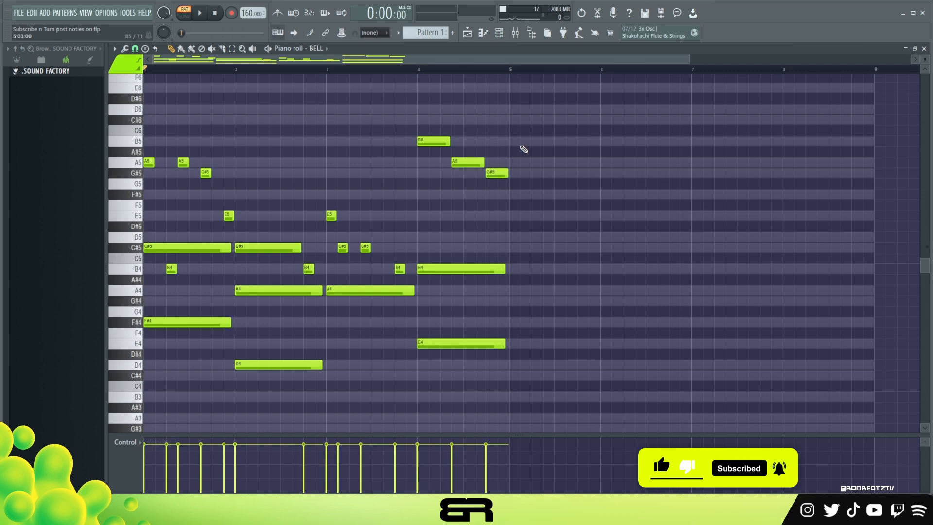
left_click_drag(537, 115, 156, 375)
left_click_drag(159, 252, 519, 253)
left_click(533, 231)
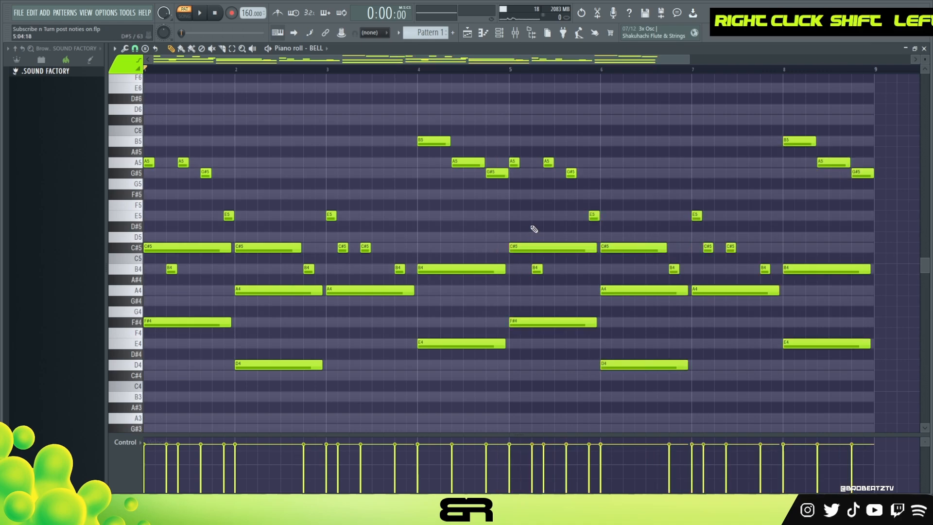
Copy the first A5 note of bar 5 upward as stacked C#6 and E6 notes on step 3
left_click(514, 163, "ctrl")
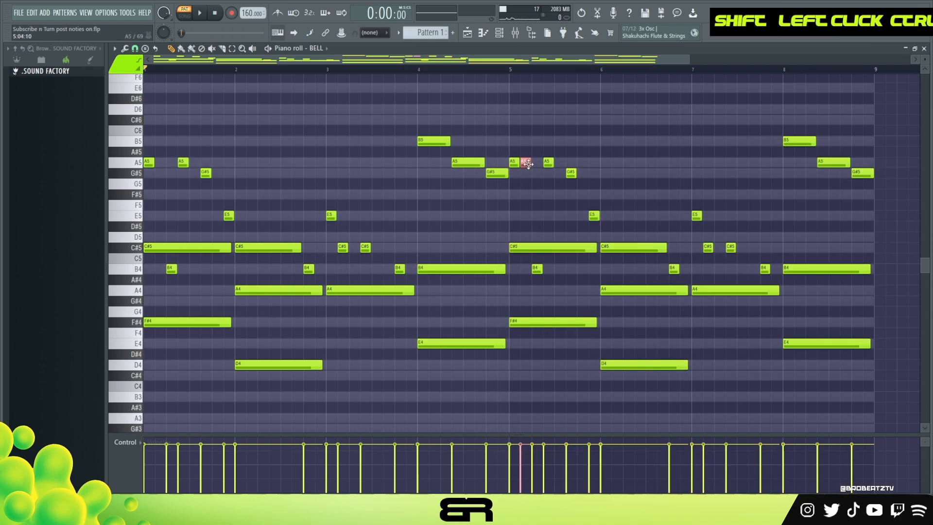
left_click_drag(514, 160, 514, 83)
left_click(519, 120, "ctrl")
left_click_drag(513, 122, 526, 122)
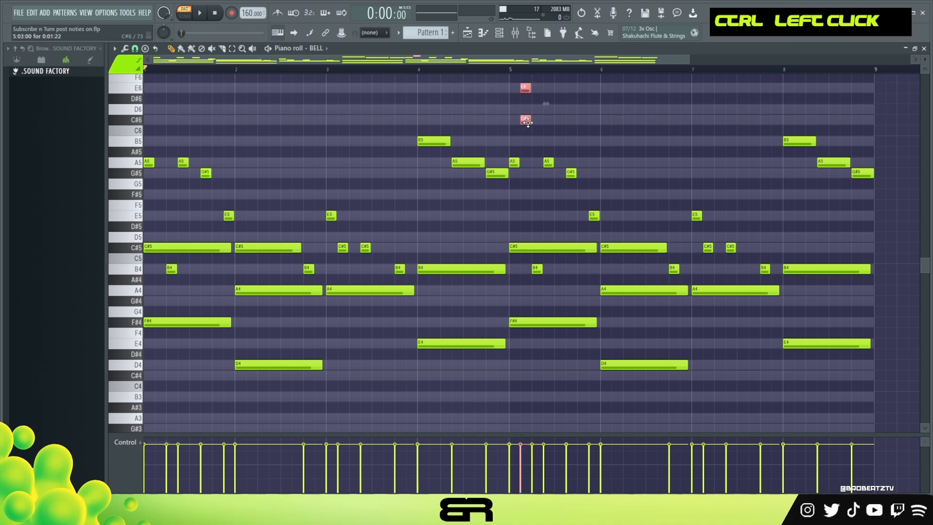
right_click(528, 105)
Extend the E6 to about nine steps from step 5 and duplicate the C#6 and E6 pair into bars 6 and 7
left_click_drag(526, 91, 704, 126)
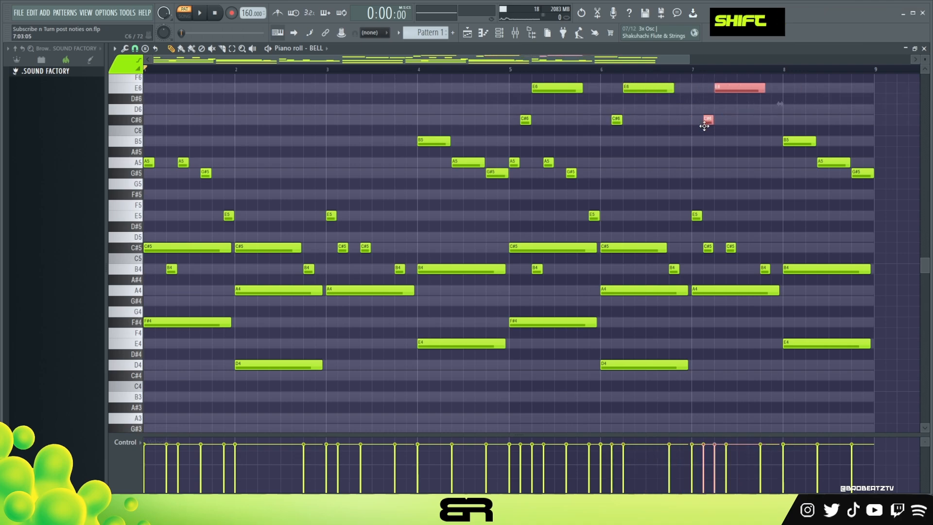
right_click(714, 146)
scroll(629, 171, "up", 1)
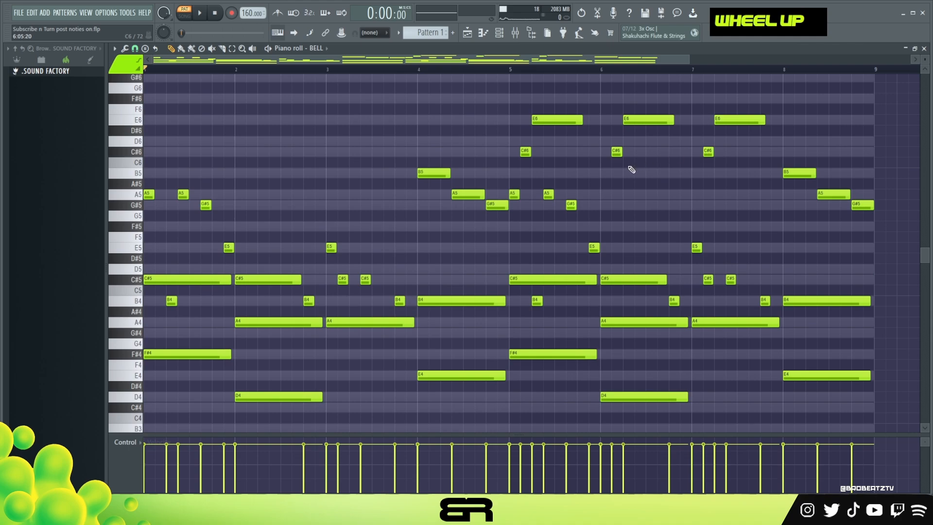
Lower the upper note pair in bar 6 to B5 and C#6
left_click_drag(485, 95, 743, 157)
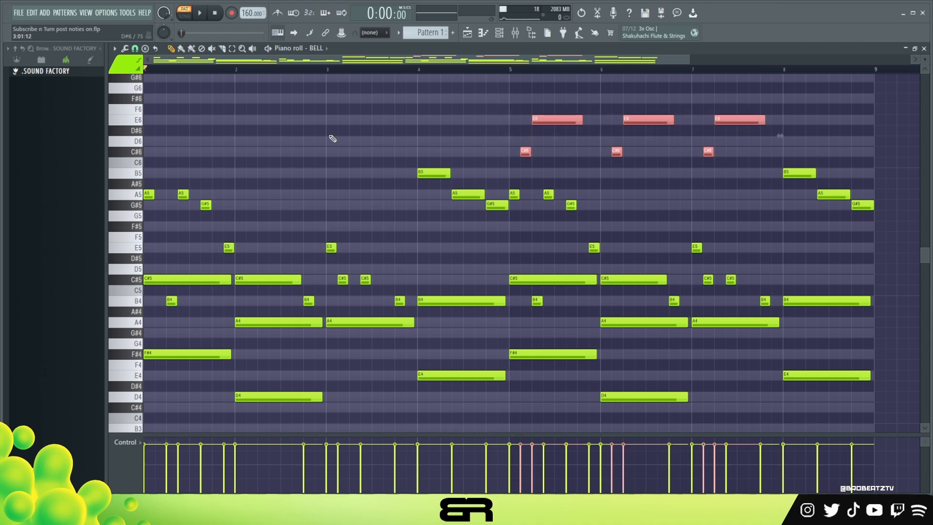
right_click(556, 185)
left_click_drag(678, 112, 616, 177)
right_click(654, 191)
left_click_drag(655, 143, 653, 156)
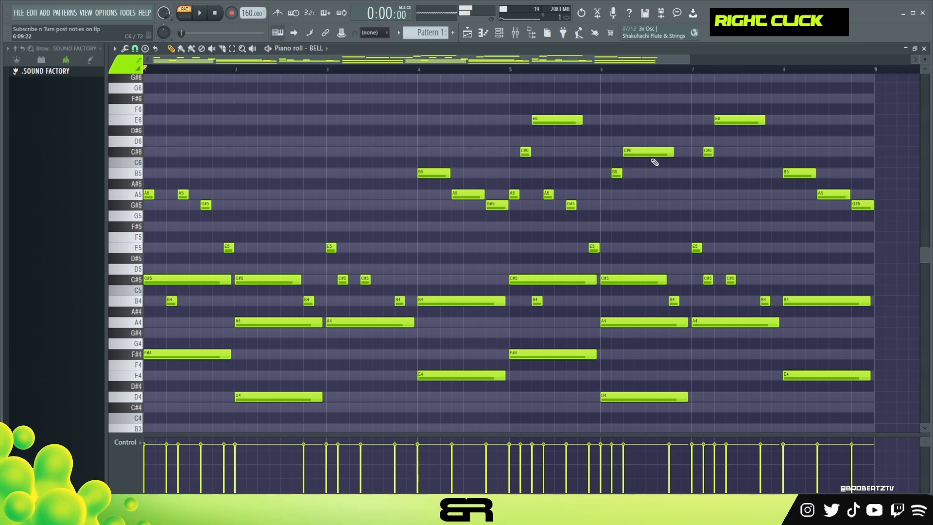
left_click(434, 173, "ctrl")
right_click(437, 173, "alt")
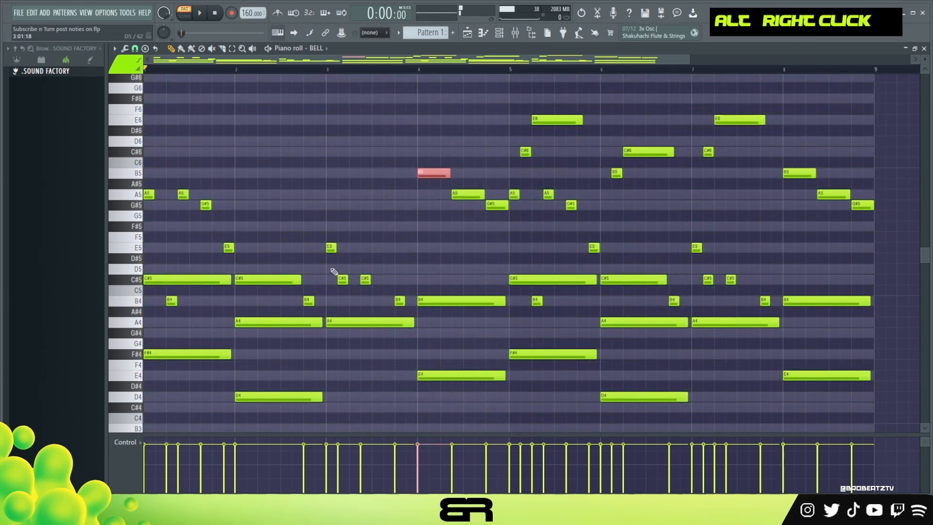
right_click(474, 229)
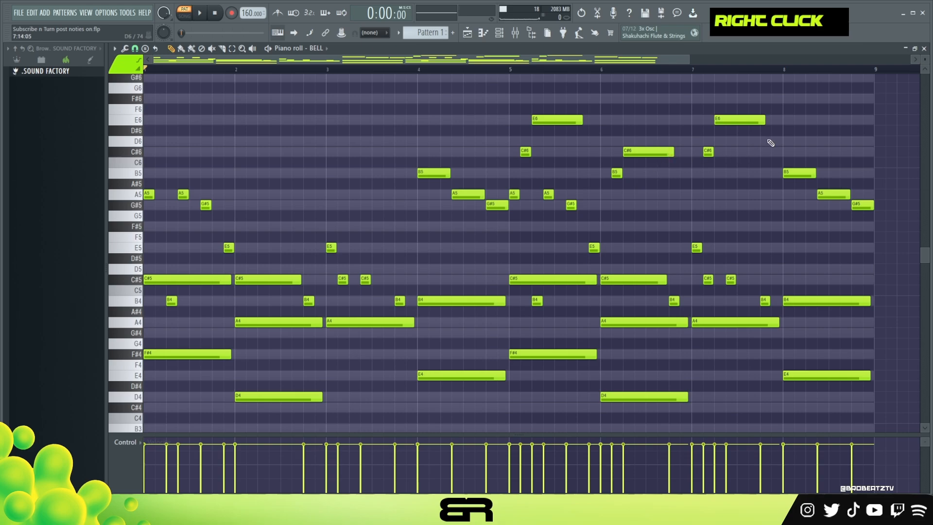
Shorten the E6 note in bar 7 to about seven steps
left_click(724, 120, "ctrl")
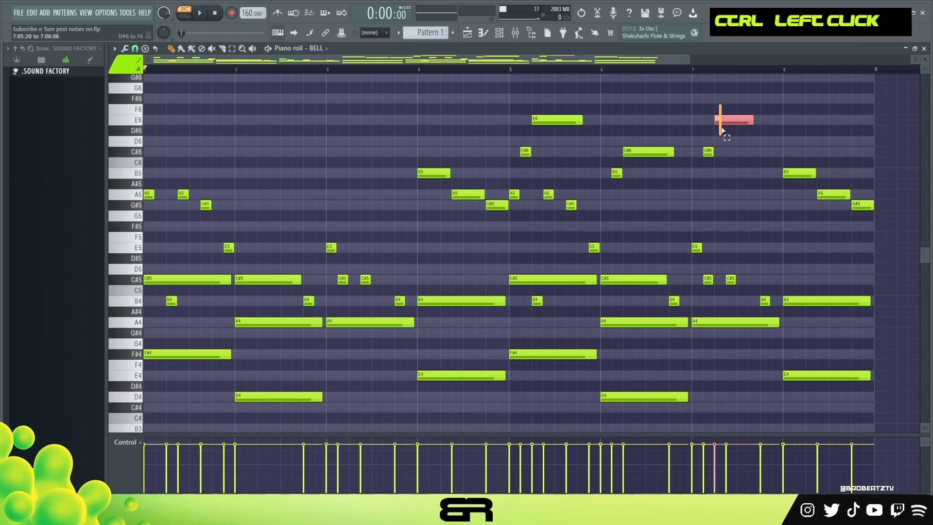
left_click_drag(923, 60, 923, 53)
scroll(848, 123, "up", 3)
left_click_drag(596, 62, 640, 67)
scroll(642, 70, "up", 3)
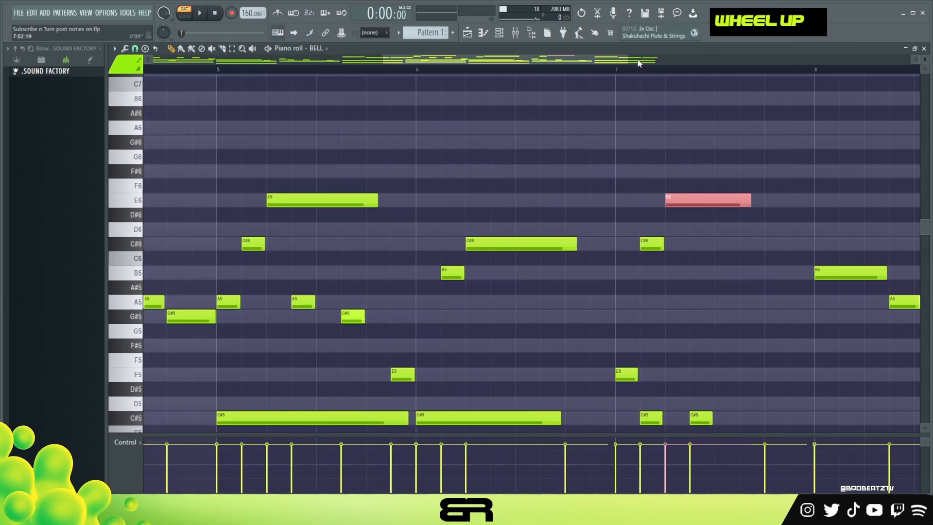
scroll(641, 73, "down", 3)
right_click(648, 196)
left_click_drag(646, 195, 684, 217, "ctrl")
key("ctrl+2")
left_click(647, 244, "ctrl")
left_click(666, 200, "ctrl")
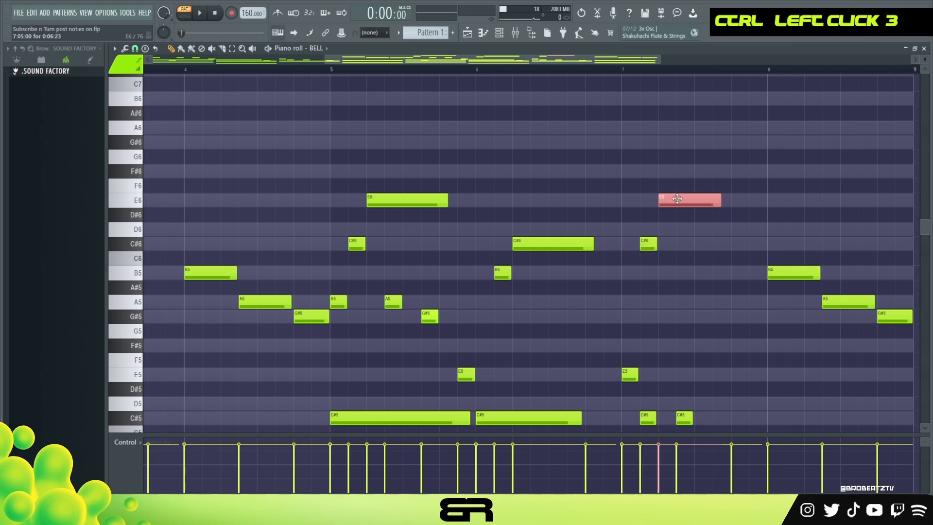
Add a short D6 on step 11 and a four-step C#6 on step 13 at the end of bar 7
right_click(666, 240, "ctrl")
left_click(709, 146, "ctrl")
left_click_drag(708, 146, 784, 148, "shift")
left_click_drag(729, 99, 866, 205, "ctrl+shift")
right_click(859, 201, "ctrl+shift")
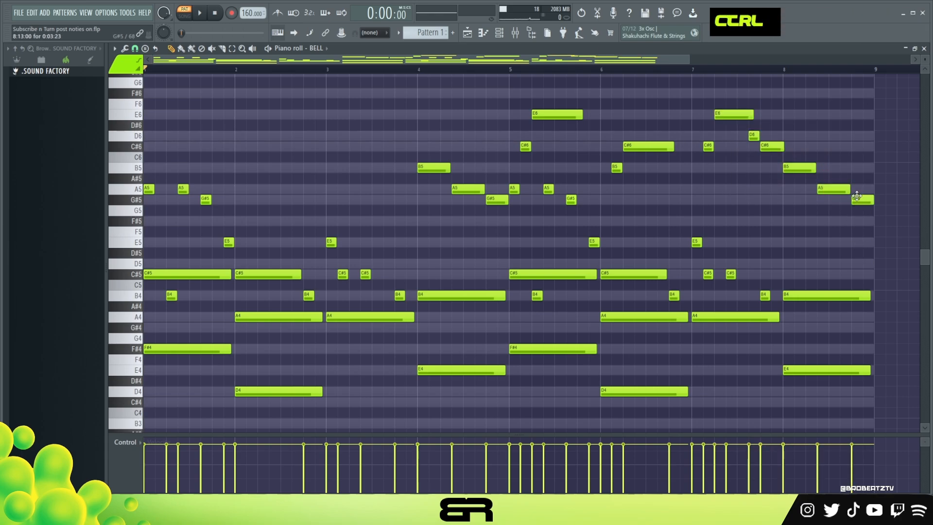
Replace the last G#5 in bar 8 with a C#6 of about four steps, ending on the bar line
left_click(773, 145, "ctrl")
left_click_drag(773, 147, 865, 149, "shift")
right_click(865, 200)
left_click(775, 148, "shift")
left_click(818, 179)
right_click(818, 179)
left_click(779, 150)
left_click(794, 164)
left_click(833, 188)
left_click(857, 147)
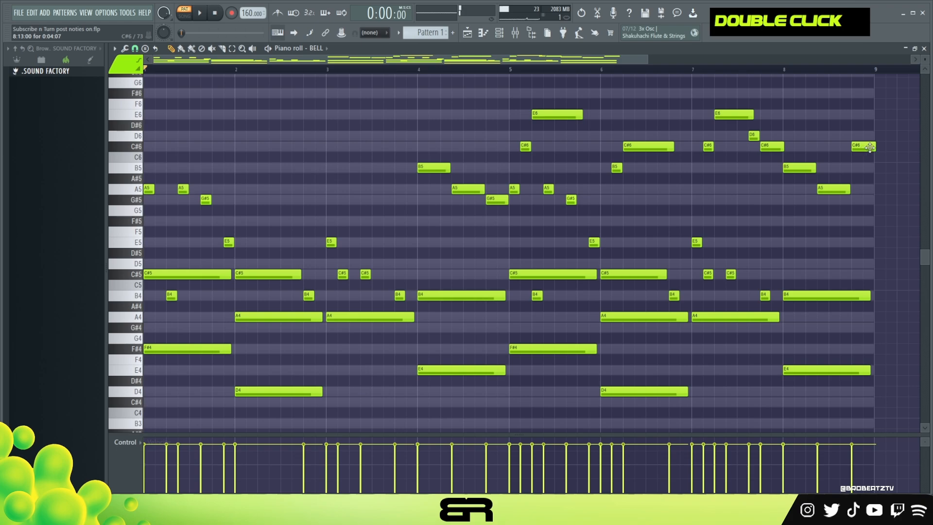
left_click_drag(875, 148, 877, 163, "alt")
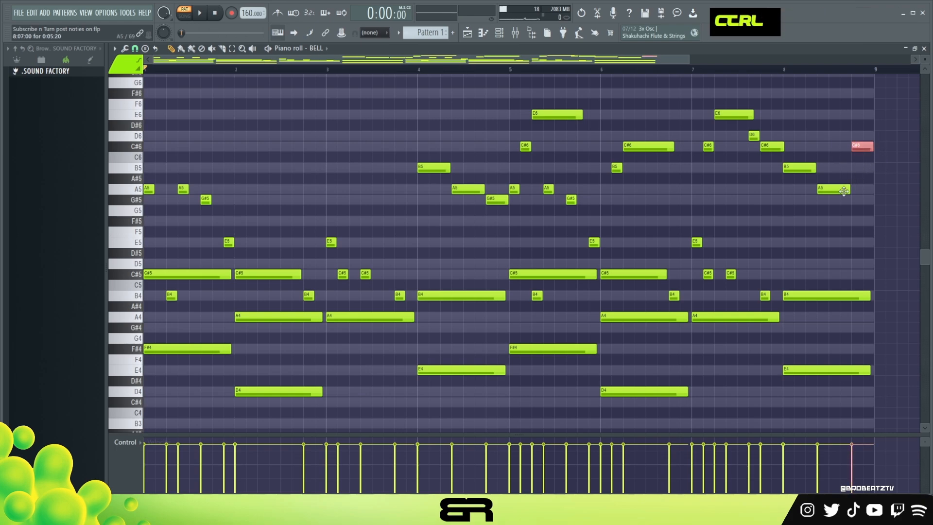
left_click_drag(844, 191, 838, 198, "ctrl")
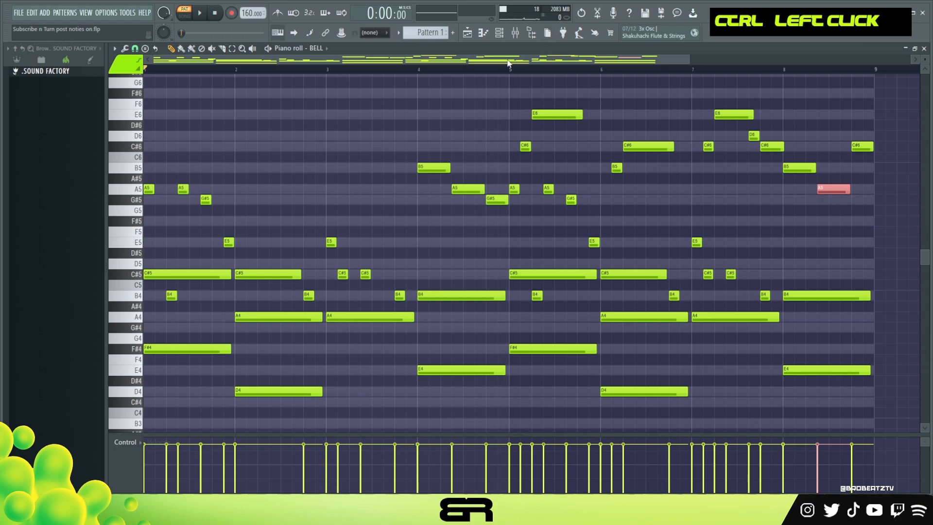
left_click(157, 192, "ctrl")
left_click_drag(144, 194, 147, 198, "ctrl")
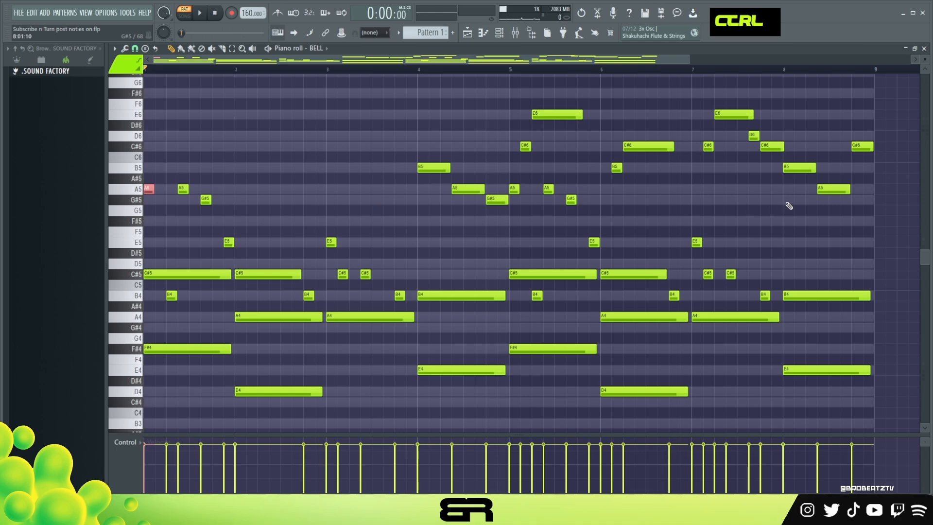
left_click(860, 146, "ctrl")
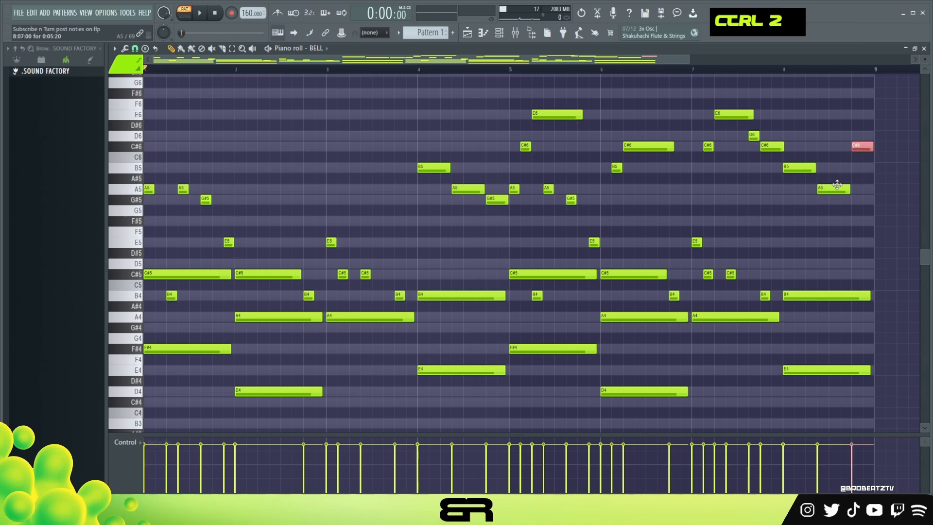
left_click(823, 147)
left_click(824, 146, "shift")
left_click(826, 146, "ctrl")
left_click_drag(827, 147, 828, 117, "ctrl+shift")
right_click(828, 129, "alt")
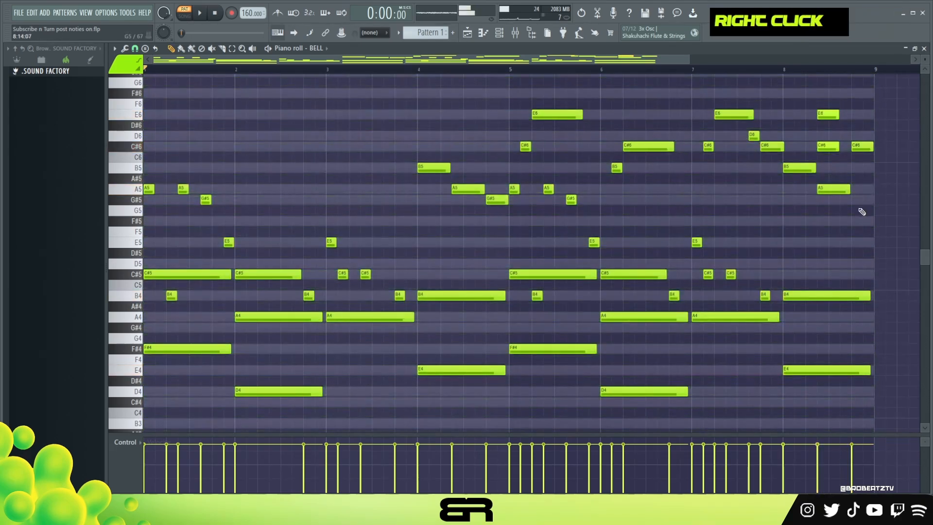
right_click(828, 146)
right_click(828, 115)
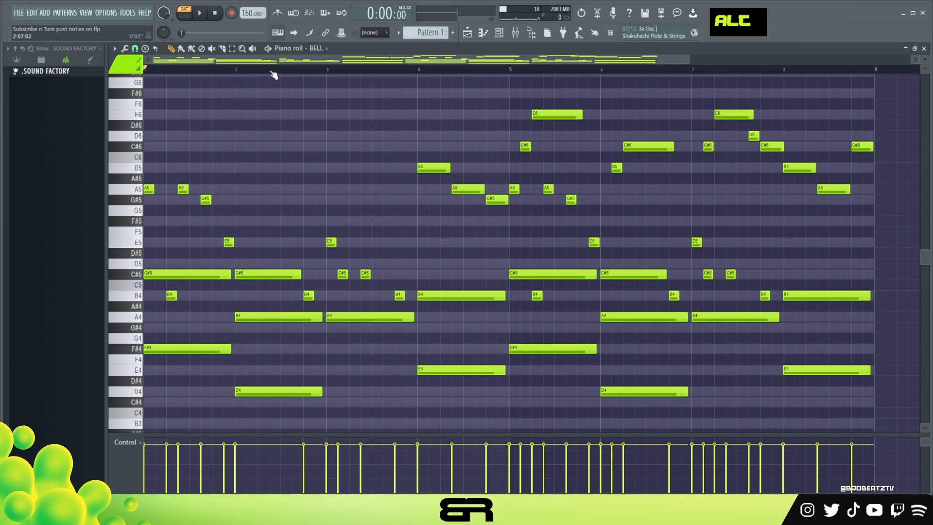
Play back the eight-bar bell melody from the start and stop it
right_click(647, 110, "alt")
key("space")
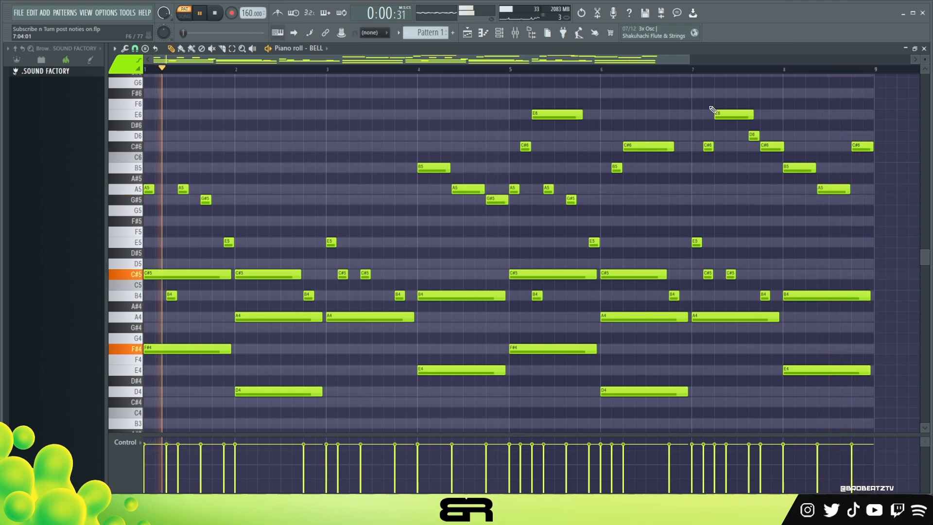
key("space")
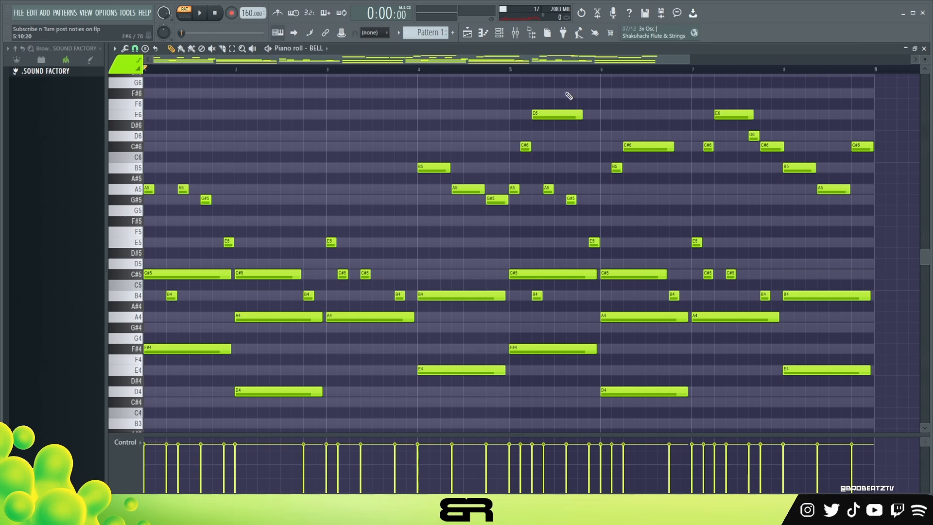
Copy the chord notes and low melody notes of bars 1 to 4 from BELL into the GUITAR channel's piano roll
key("F6")
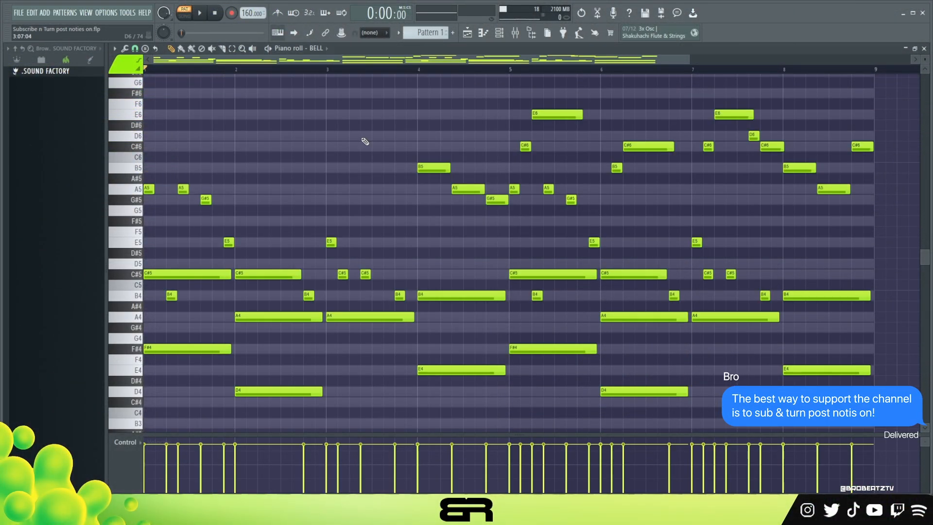
scroll(360, 153, "down", 3)
left_click_drag(503, 198, 144, 346)
key("ctrl+c")
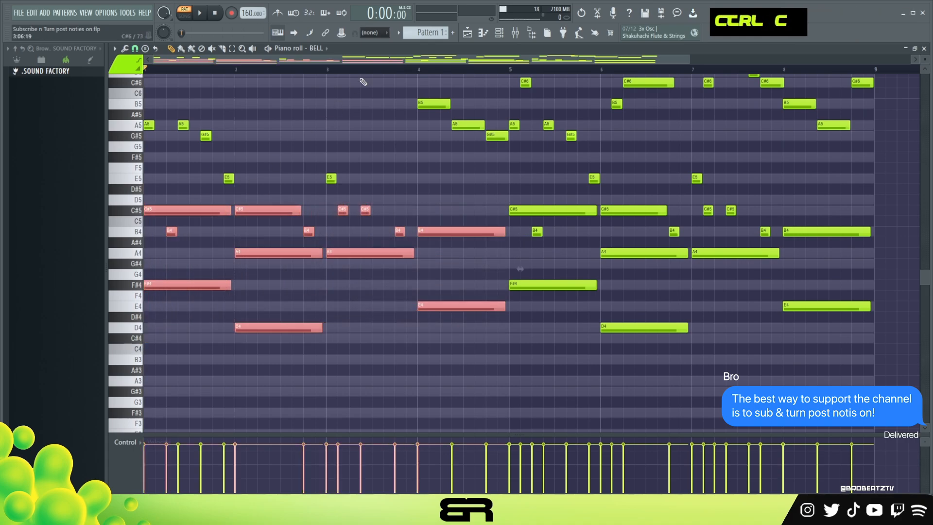
left_click(482, 38)
right_click(351, 156)
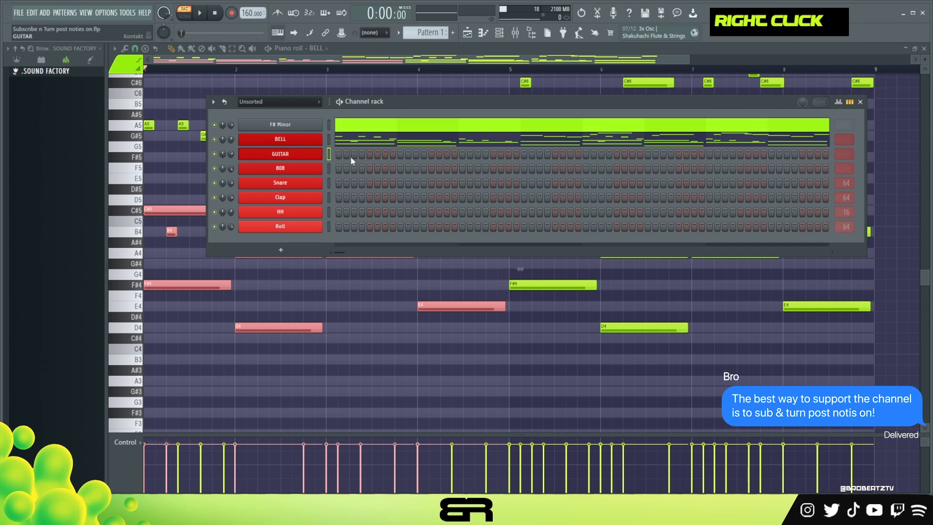
key("ctrl+v")
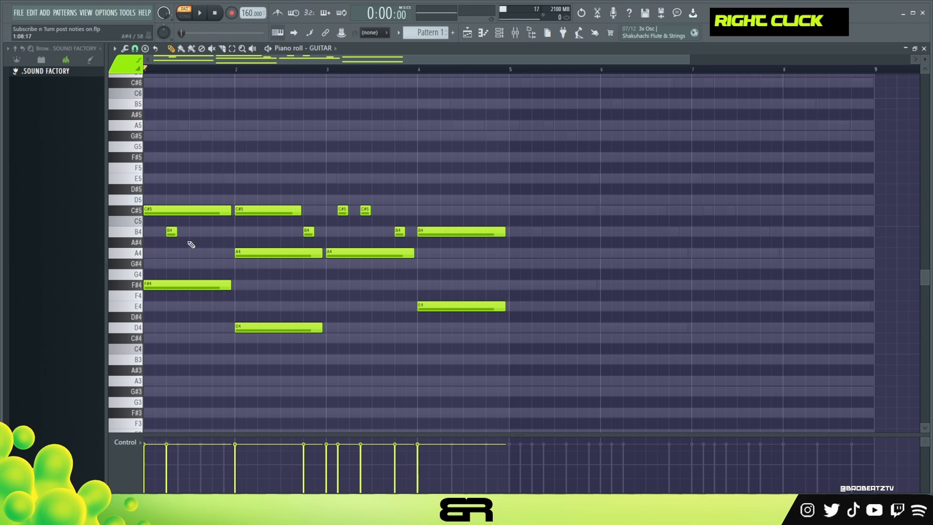
Delete the short melody notes from the guitar part, leaving one C#5 that fills bar 3
right_click(169, 233)
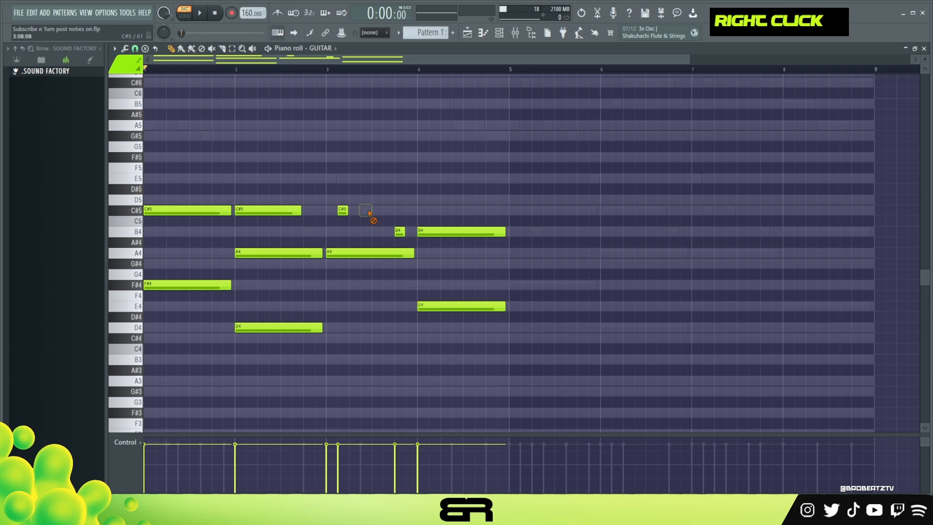
left_click_drag(384, 215, 416, 214)
right_click(395, 232)
scroll(236, 73, "up", 3)
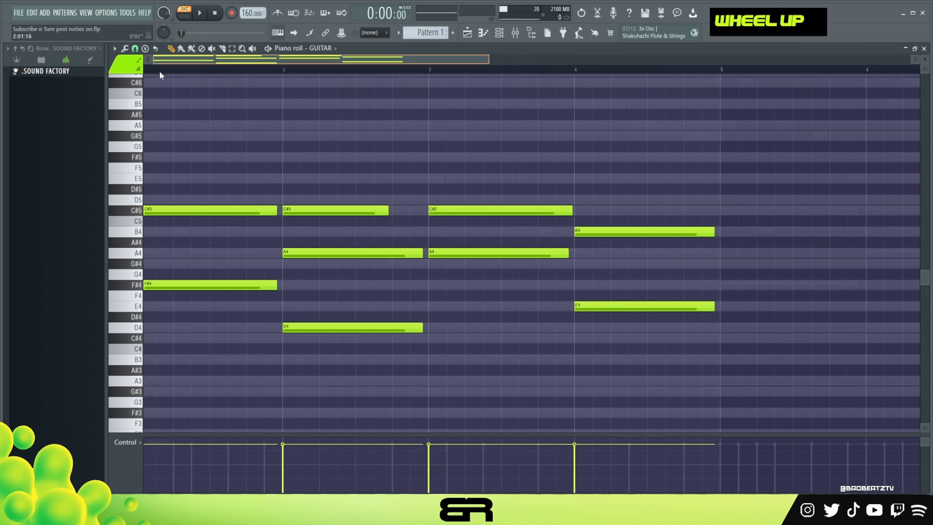
Transpose all guitar notes up one octave and play them back
key("ctrl+a")
scroll(326, 211, "down", 5)
scroll(335, 206, "up", 1)
right_click(298, 172)
key("ctrl+a")
key("ctrl+Up")
scroll(258, 208, "up", 1)
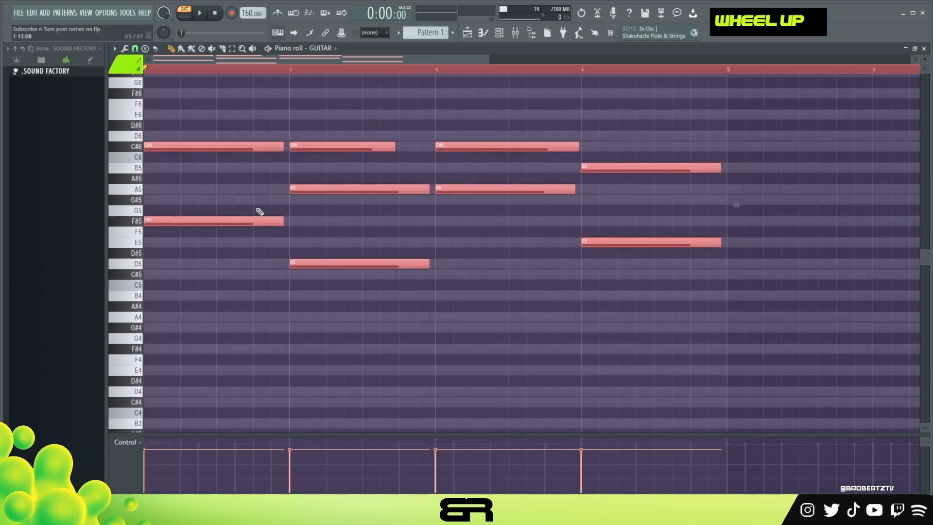
left_click(499, 33)
left_click(184, 115)
key("space")
scroll(251, 144, "up", 1)
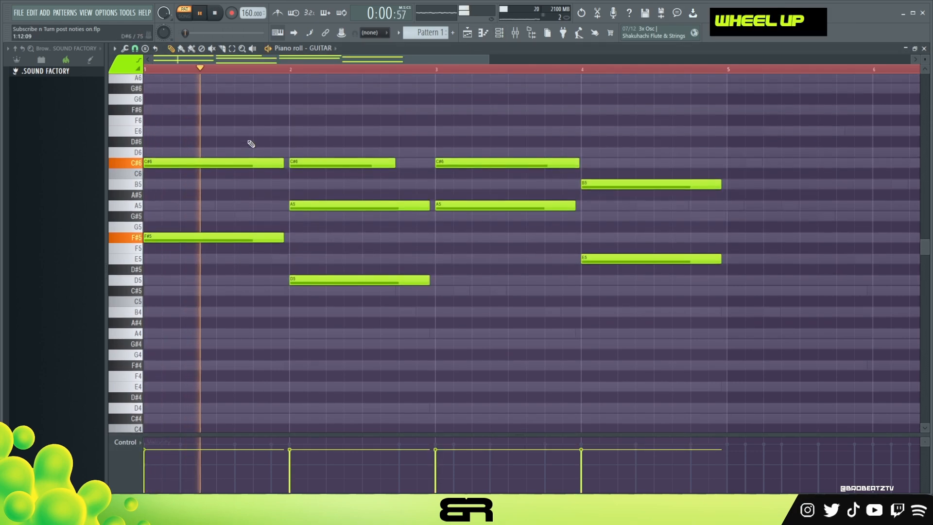
scroll(250, 144, "up", 1)
key("space")
Shorten the C#6 in bar 1 to about four steps, repeat it through the bar, and audition the rhythm
left_click_drag(281, 209, 187, 221)
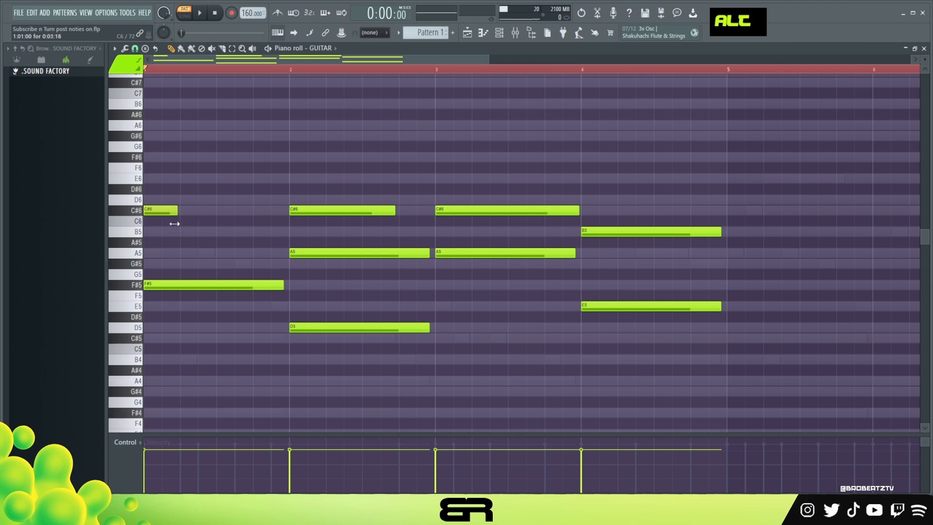
left_click(186, 214, "shift")
left_click_drag(197, 210, 227, 214)
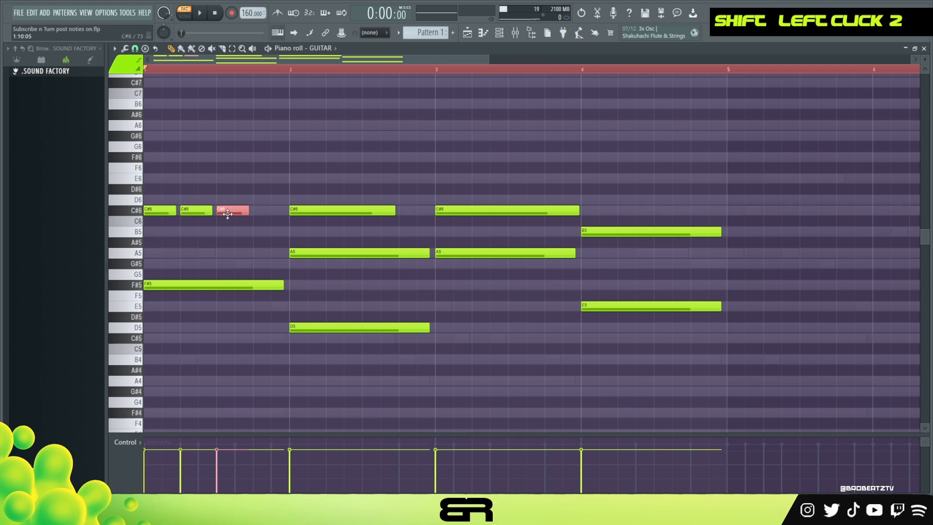
key("space")
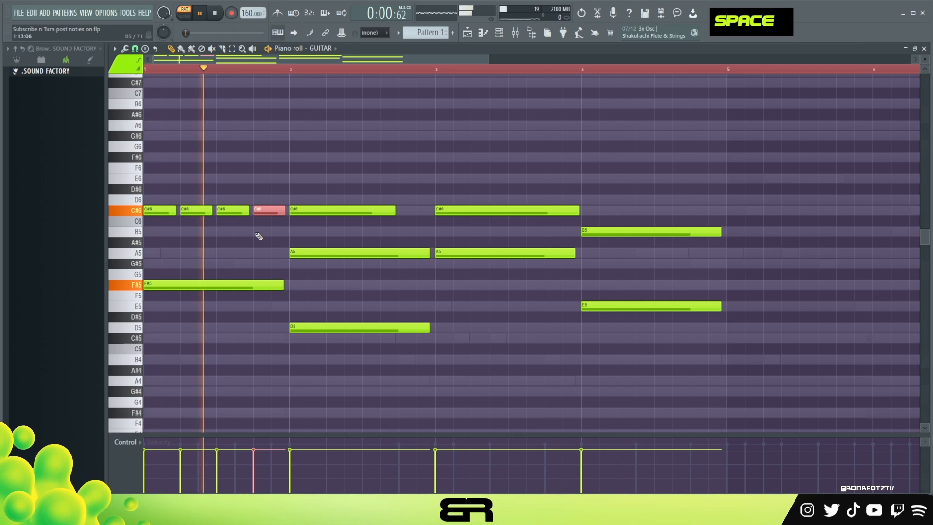
key("space")
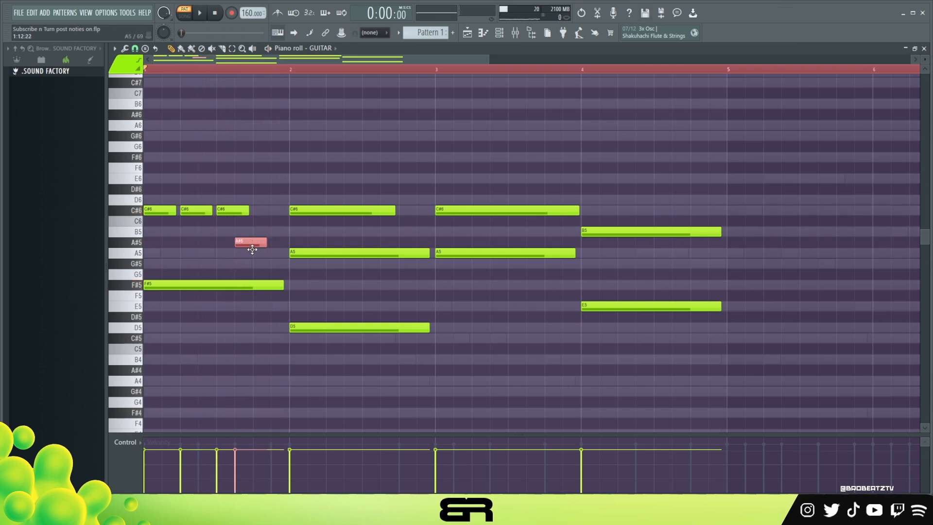
Move the fourth C#6 of bar 1 to G#5 on step 11, slightly lengthen the third C#6, and play the result
left_click(248, 209, "alt")
left_click_drag(234, 215, 254, 214)
key("space")
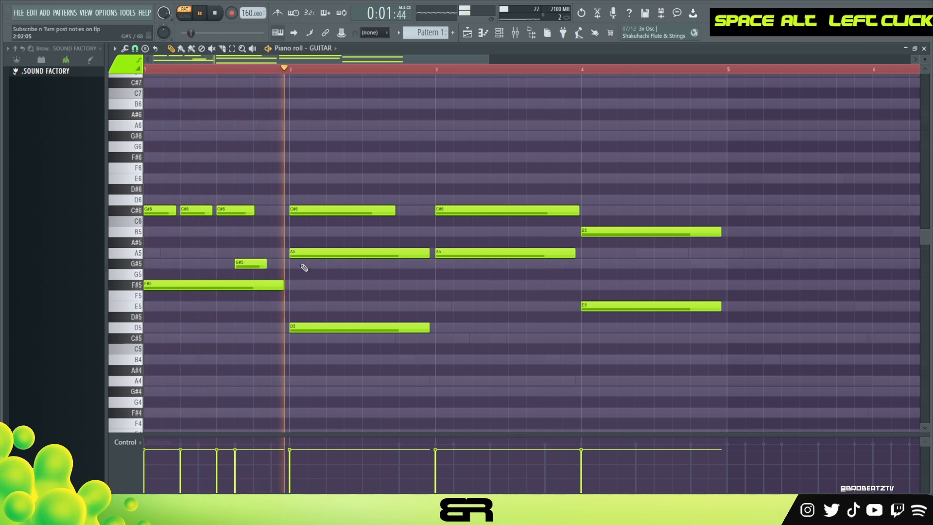
key("space")
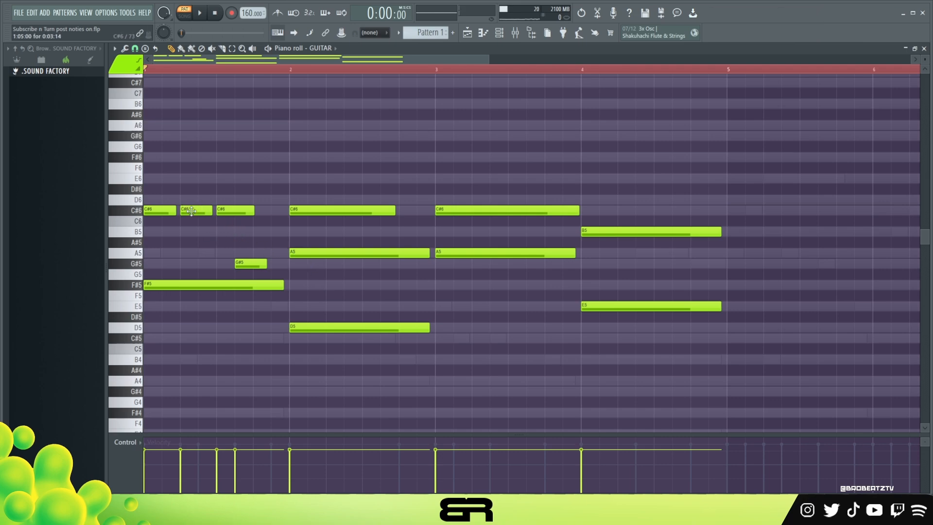
Delete the third C#6 in bar 1, extend the second to about nine steps, and lengthen G#5 to the bar's end
right_click(234, 213)
left_click_drag(212, 212, 264, 212)
key("space")
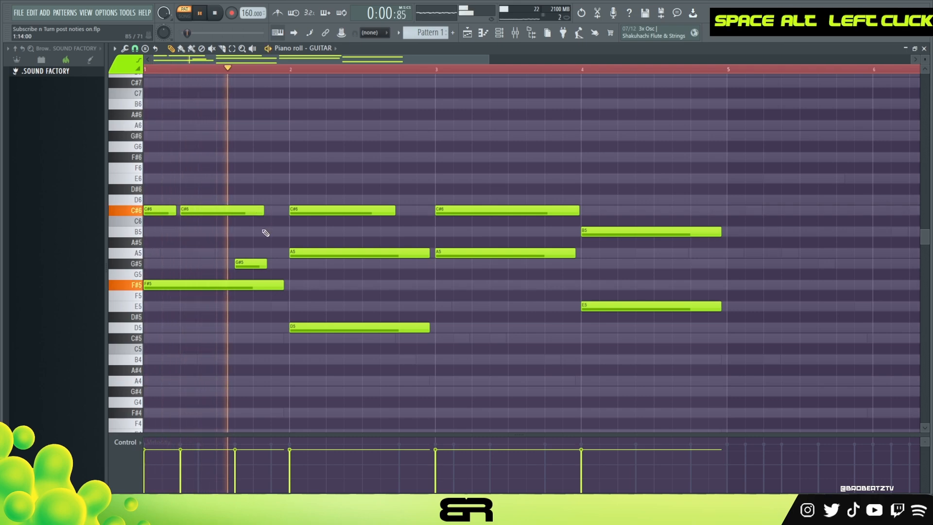
key("space")
key("space")
left_click_drag(264, 264, 287, 264)
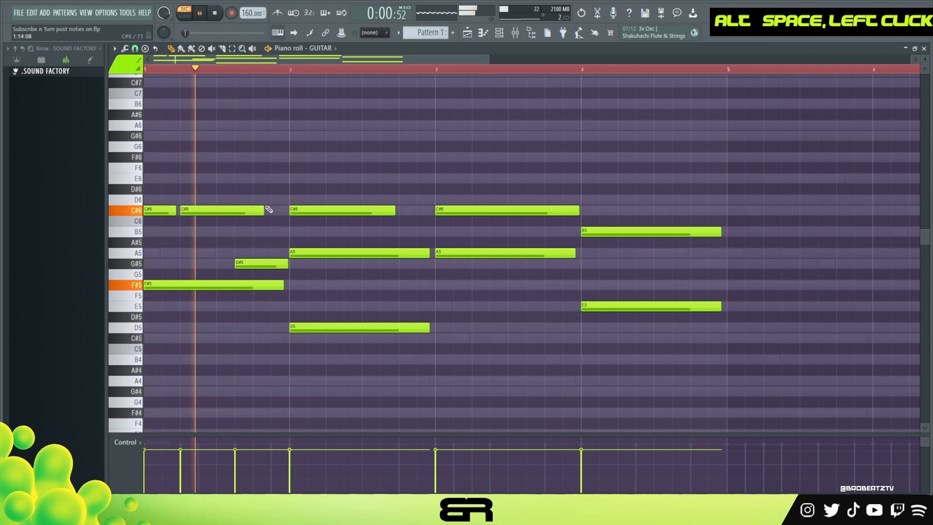
key("space")
Stagger the bar 2 chord by starting A5 on step 3 and C#6 on step 5
left_click_drag(293, 254, 312, 253)
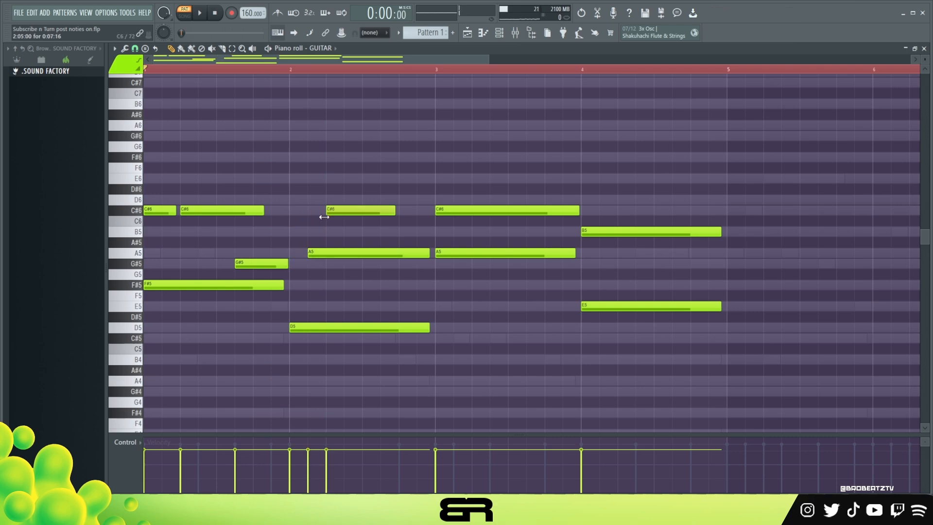
key("space")
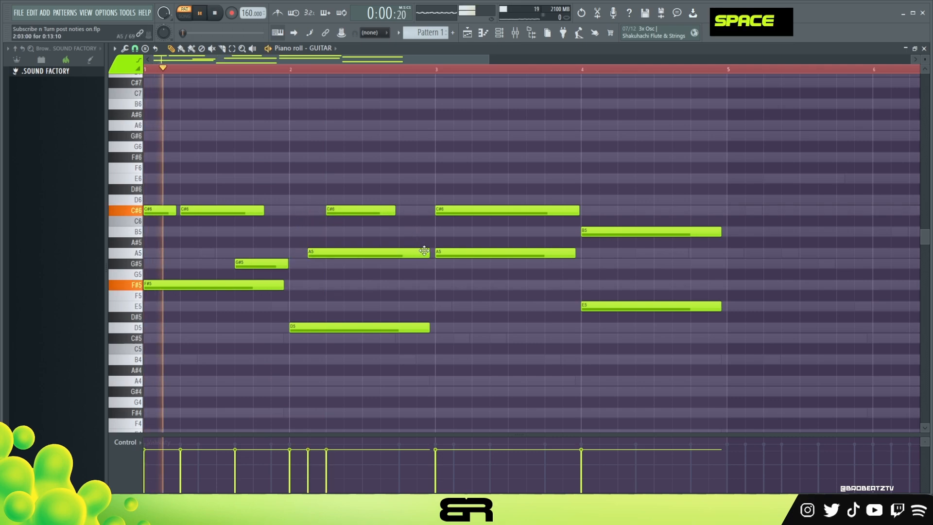
Replace the long C#6 in bar 3 with copies of bar 1's two C#6 notes and G#5
right_click(472, 209)
key("space")
left_click_drag(272, 206, 424, 214, "ctrl")
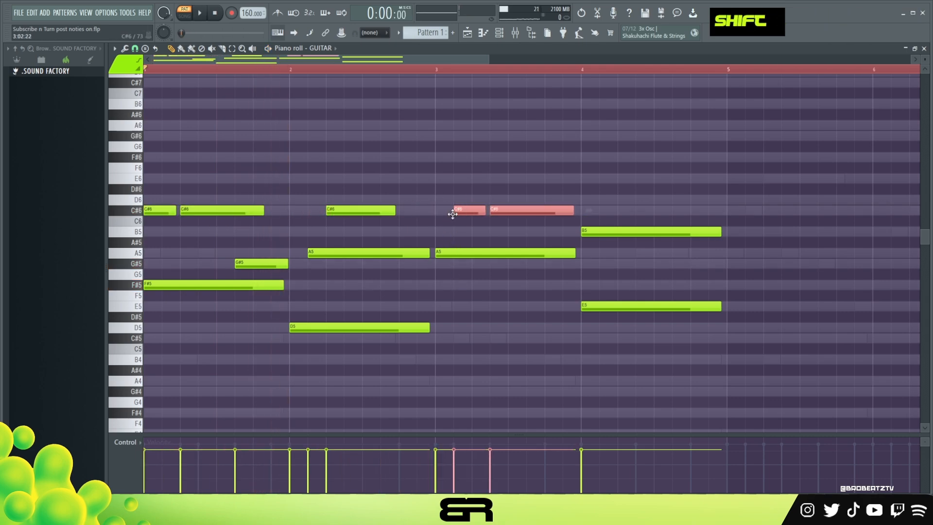
right_click(475, 236)
left_click_drag(251, 263, 542, 263, "shift")
key("space")
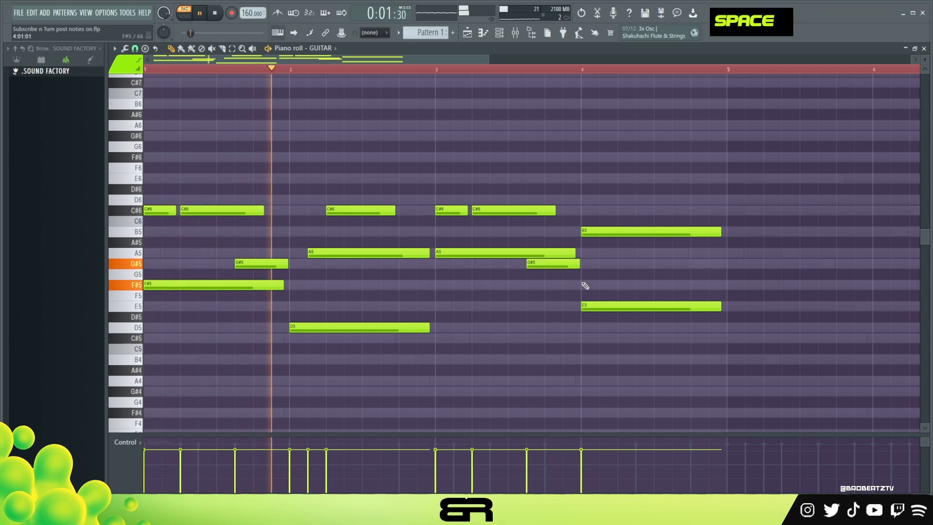
Raise the velocity of all guitar notes slightly
key("ctrl+a")
scroll(522, 275, "up", 2, "alt")
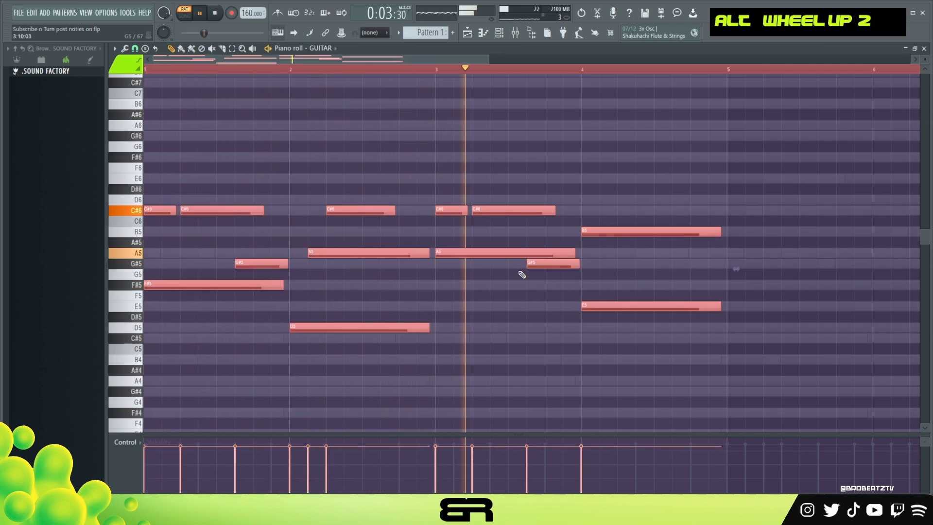
key("space")
Replace the long B5 in bar 4 with a very short B5 on step 1 and a four-step B5 on step 3
right_click(687, 245)
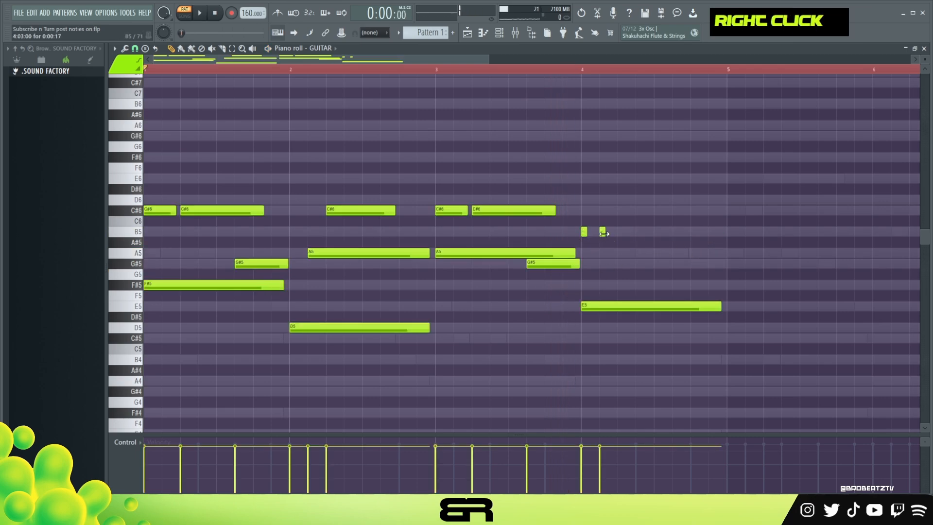
left_click_drag(614, 234, 632, 236, "alt")
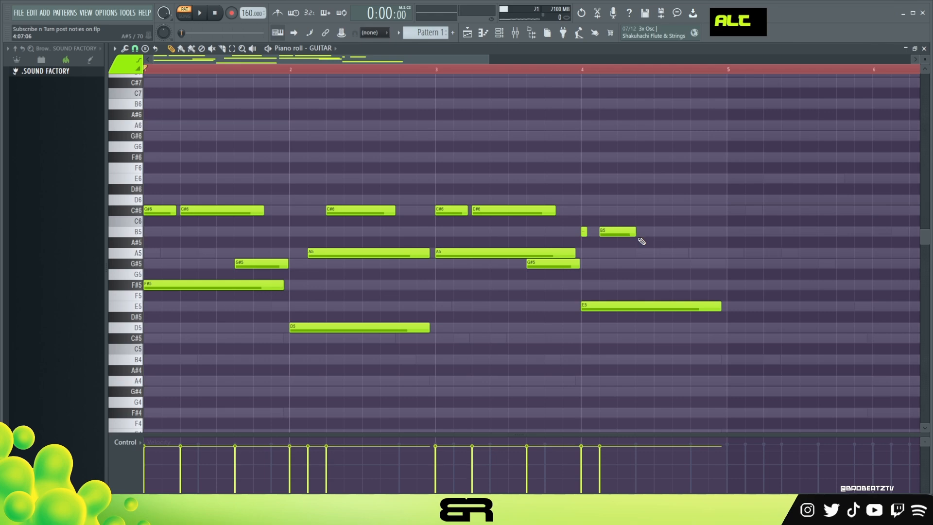
key("space")
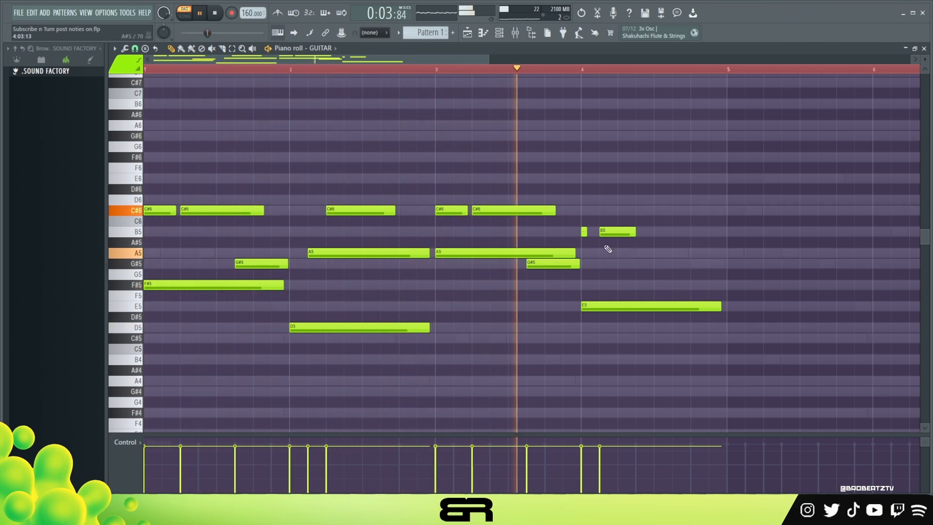
Add a six-step A5 on step 7 and a four-step G#5 on step 13 of bar 4
key("space")
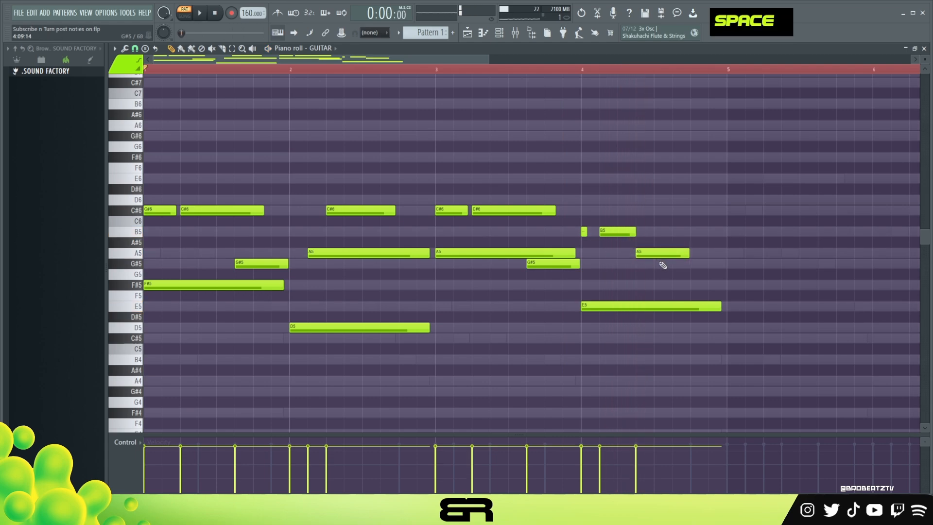
key("space")
mouse_move(731, 265)
left_mouse_down()
mouse_move(714, 265)
mouse_move(727, 270)
left_mouse_up()
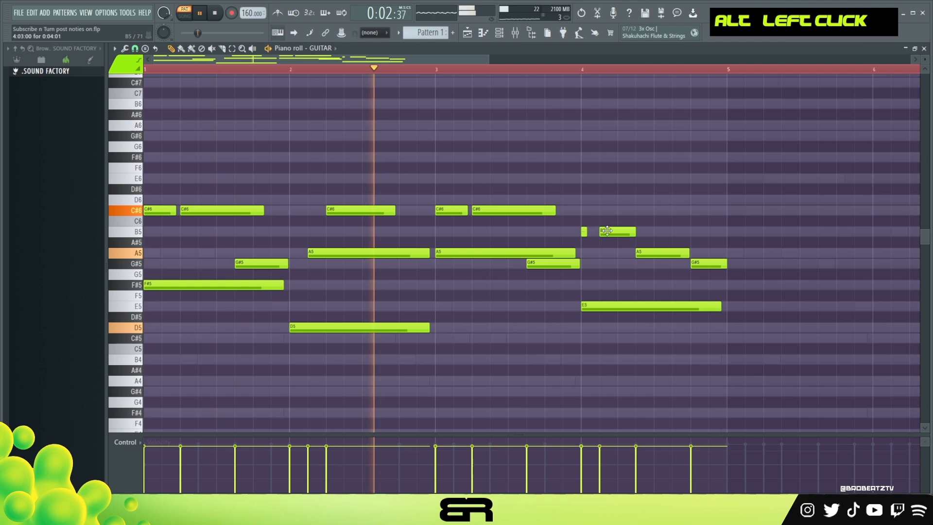
Lengthen the short B5 on step 1 of bar 4 slightly and lower its velocity a little
left_click_drag(586, 233, 593, 233)
left_click(589, 234, "ctrl")
scroll(589, 237, "down", 2)
right_click(603, 207)
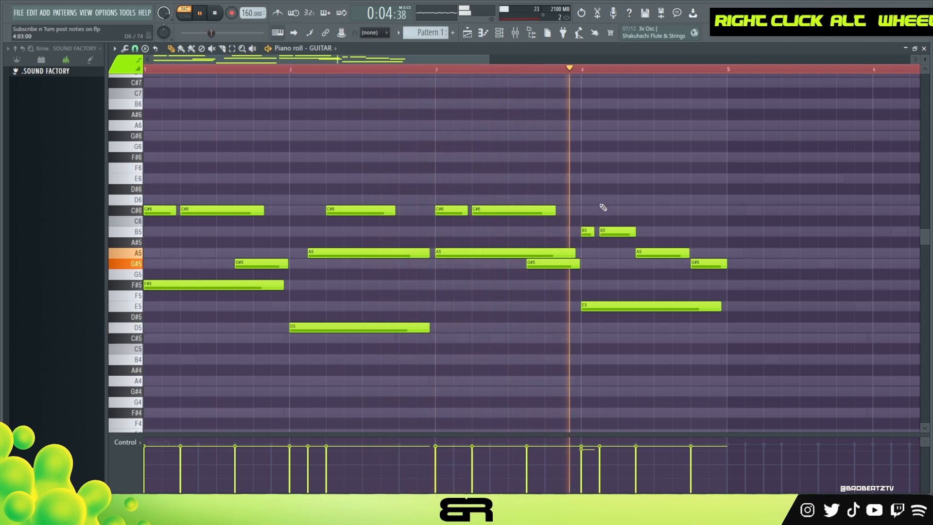
Nudge bar 4's second B5 slightly earlier, and in bar 3 extend the A5 and shorten the G#5 a little
key("space")
key("space")
scroll(594, 236, "up", 2)
key("space")
key("space")
left_click_drag(575, 254, 572, 265)
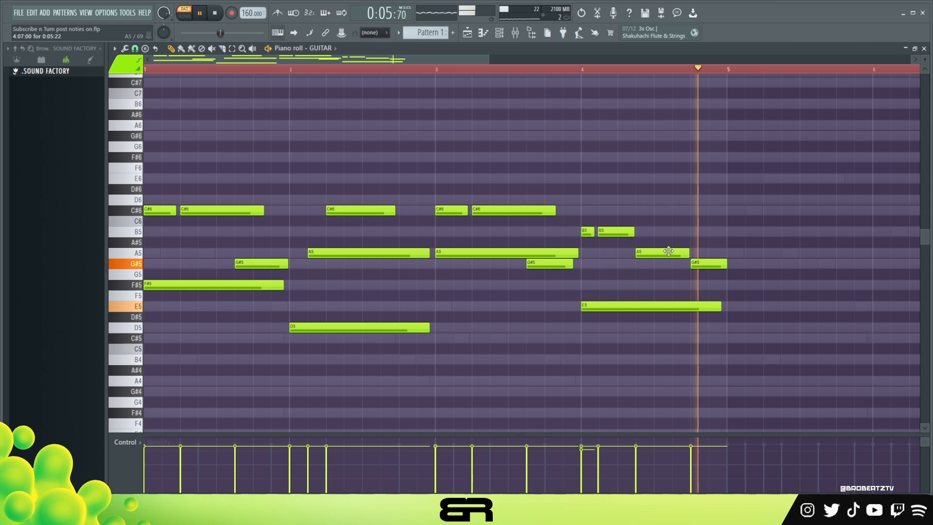
key("space")
Duplicate all the guitar notes of bars 1 to 4 into bars 5 to 8
left_click_drag(764, 141, 138, 382)
left_click_drag(157, 214, 737, 221)
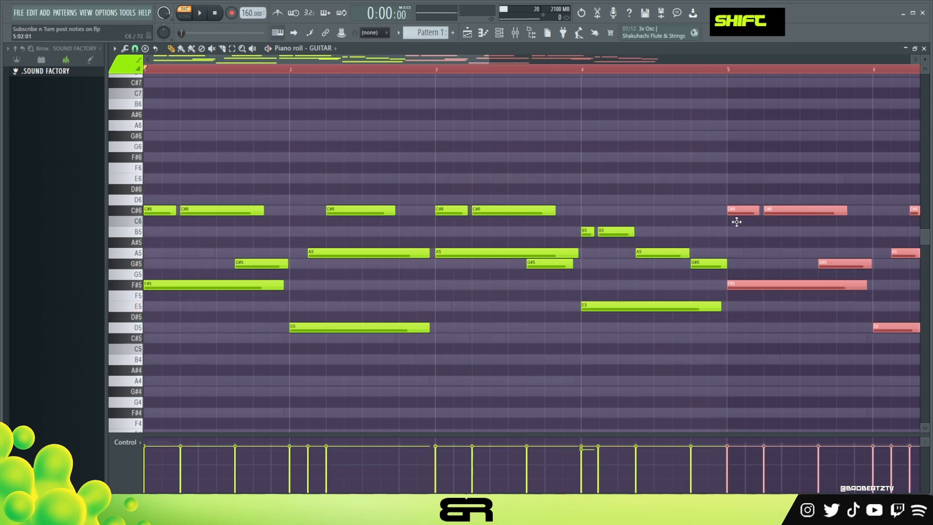
left_click_drag(384, 59, 588, 121)
right_click(587, 121)
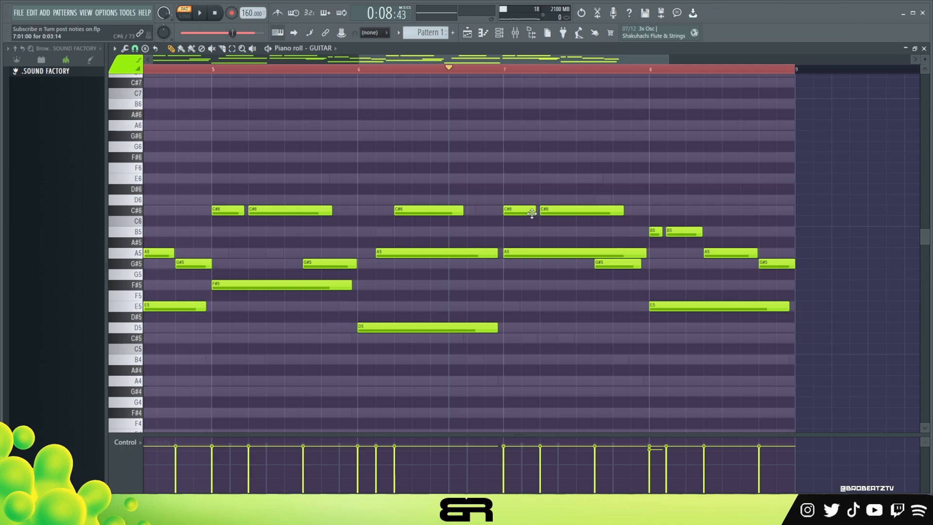
Copy the C#6 on step 5 of bar 7 up to E6 at the same position
left_click(554, 210, "ctrl")
left_click_drag(560, 189, 558, 175)
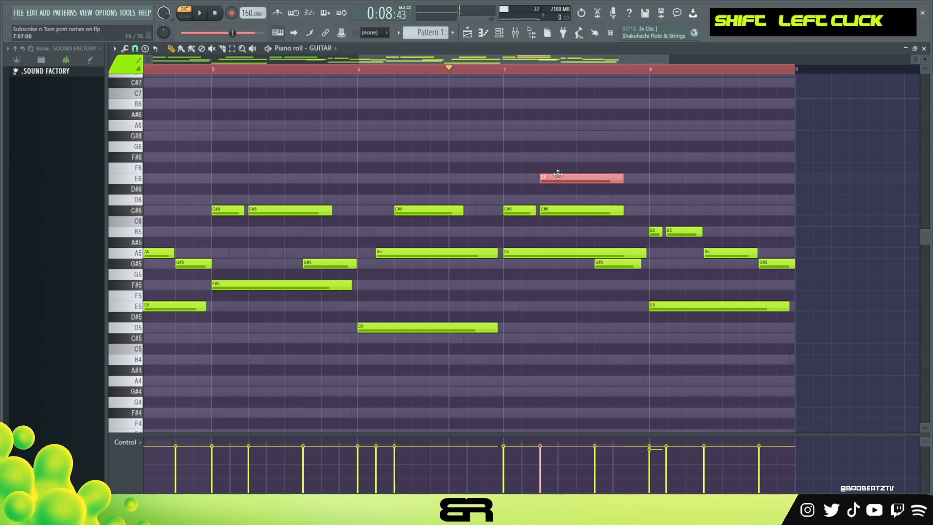
right_click(508, 174)
Move bar 7's two C#6 notes two steps earlier and lengthen bar 6's first C#6 slightly
left_click_drag(639, 211, 513, 217, "ctrl")
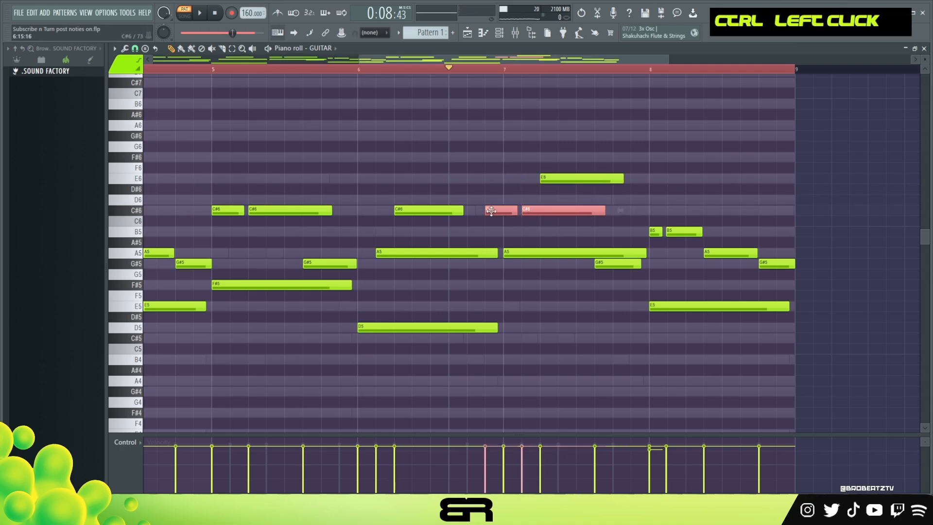
right_click(506, 186)
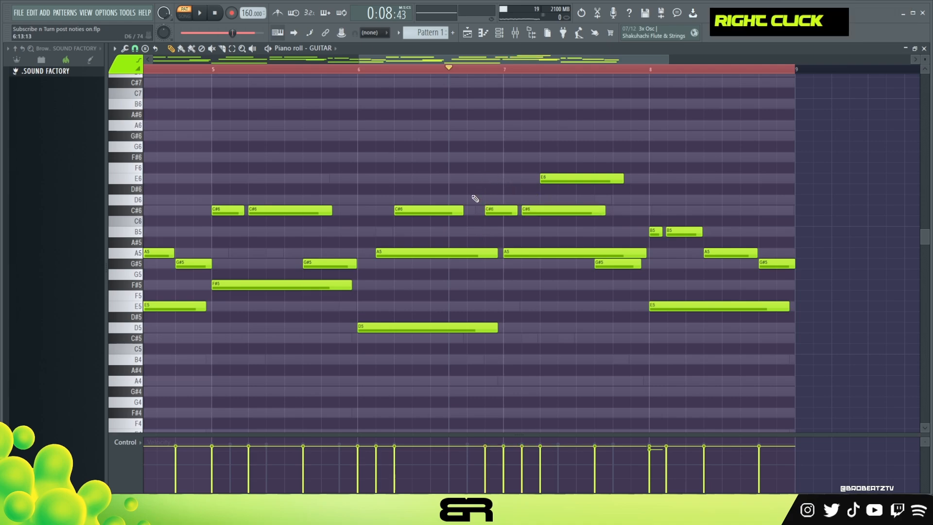
key("alt")
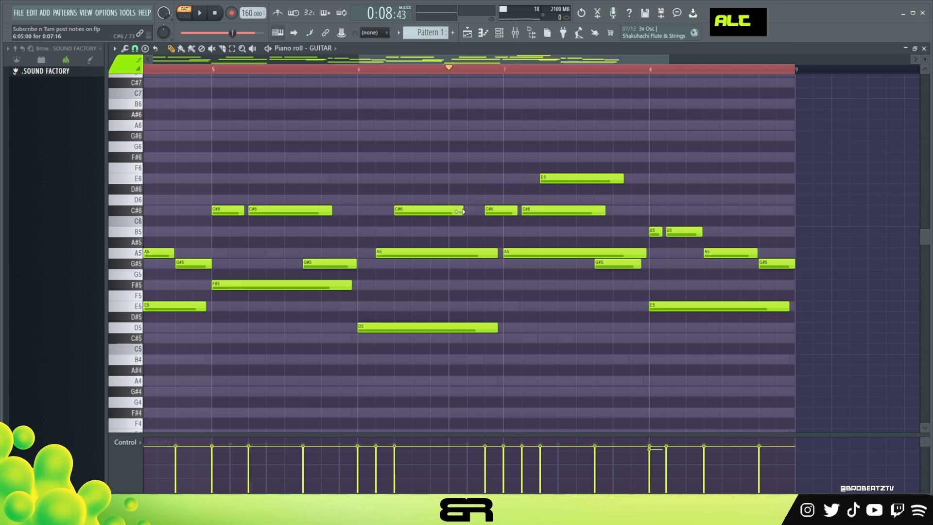
left_click_drag(460, 211, 468, 212, "alt")
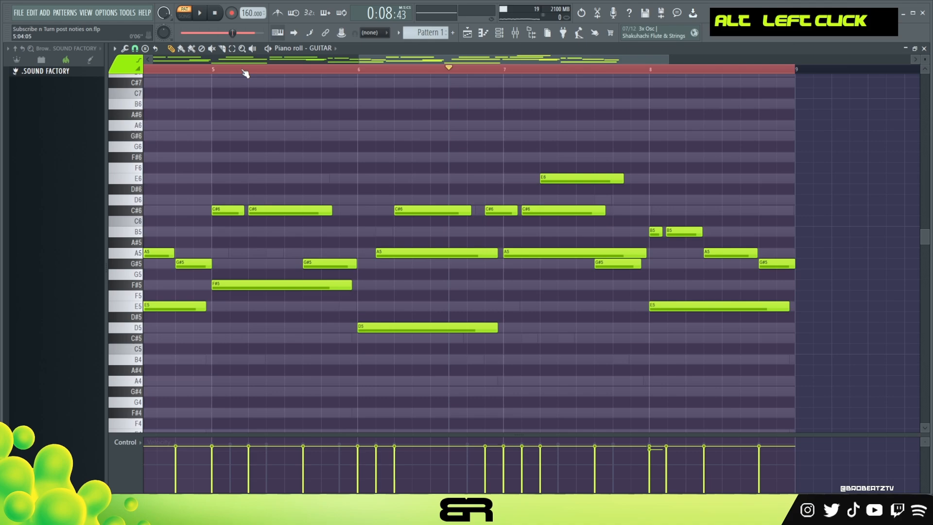
key("space")
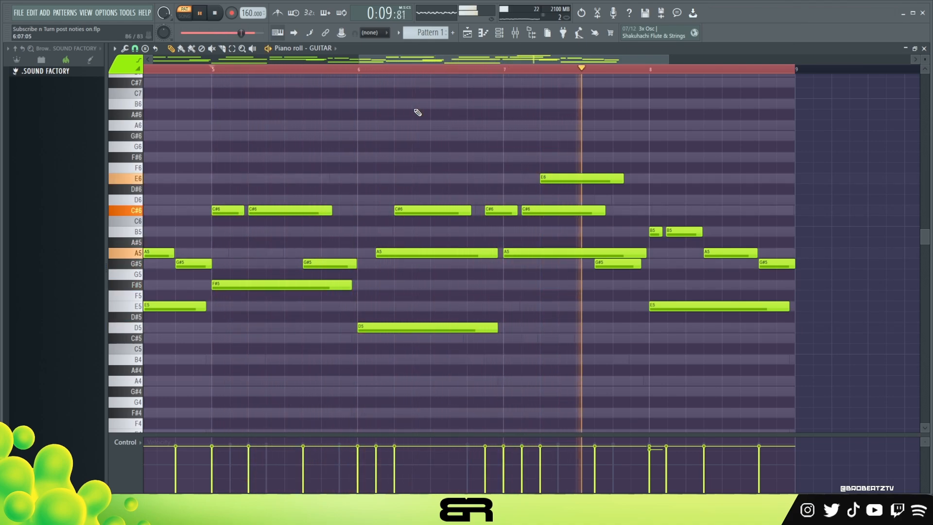
key("space")
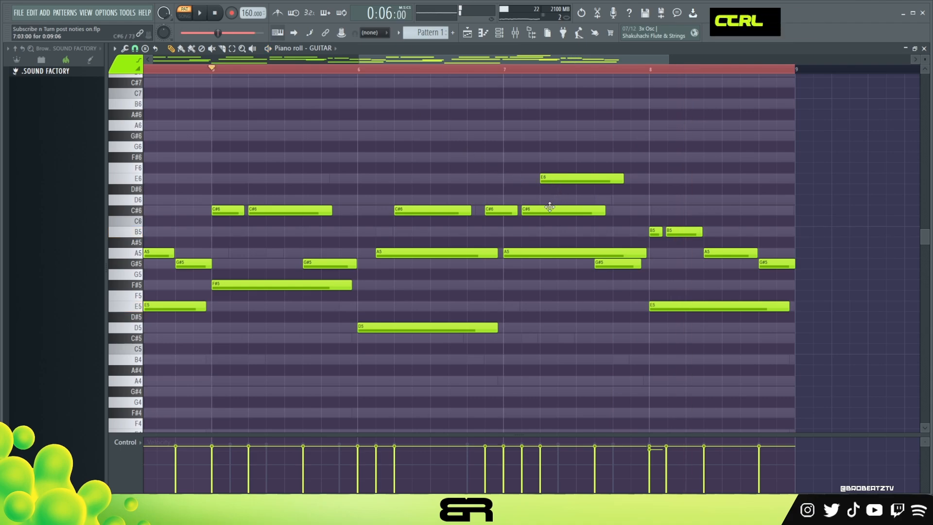
Add a three-step C#6 copy on step 13 of bar 7 and shorten the bar's A5 to about eleven steps
left_click_drag(550, 206, 626, 213)
right_click(668, 193)
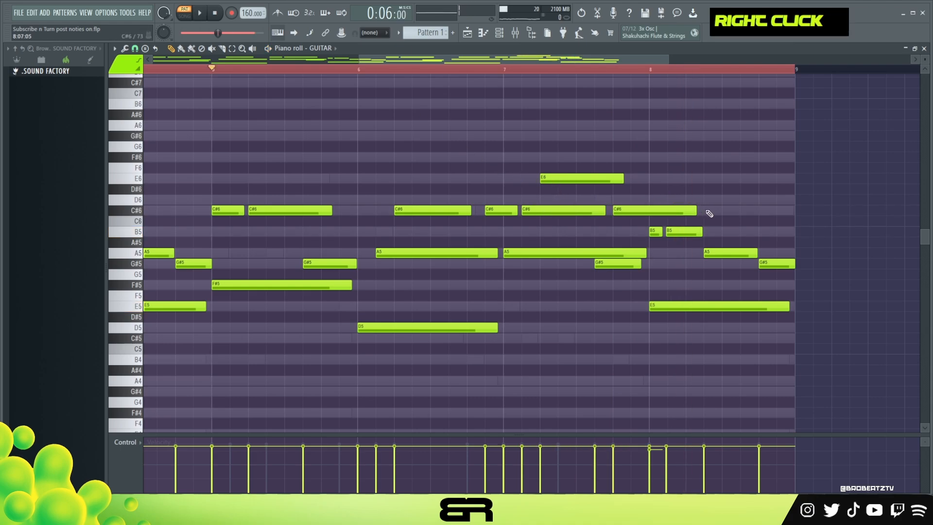
left_click_drag(696, 210, 640, 211)
left_click_drag(646, 253, 605, 256)
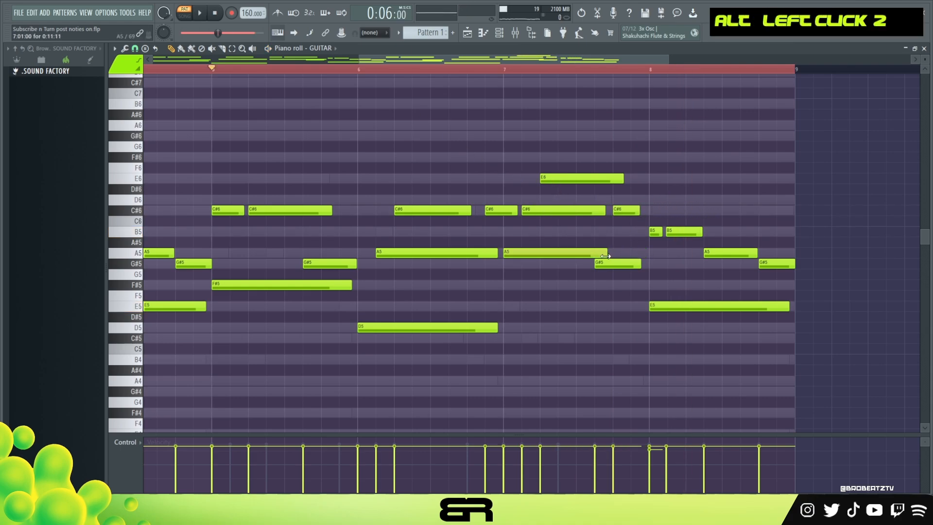
key("space")
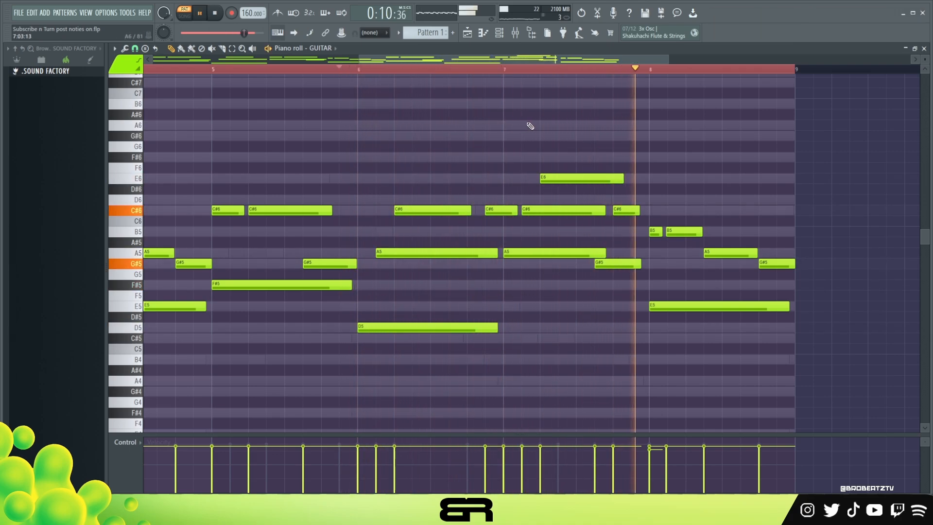
key("space")
key("space")
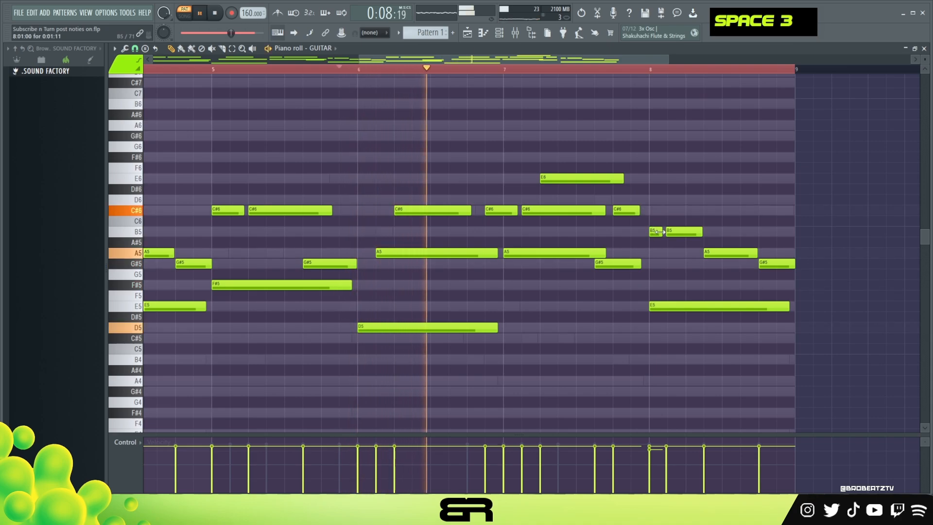
Shorten the B5 on step 1 of bar 8, lower its velocity and nudge the following B5 slightly earlier
left_click_drag(662, 233, 659, 233)
left_click(654, 233, "ctrl")
scroll(655, 235, "down", 3)
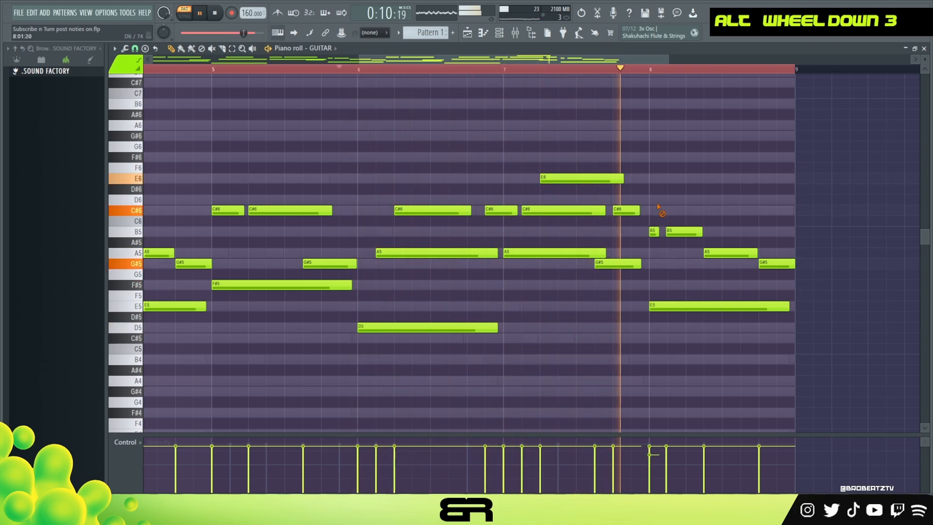
right_click(661, 207)
scroll(679, 232, "up", 1)
key("space")
key("space")
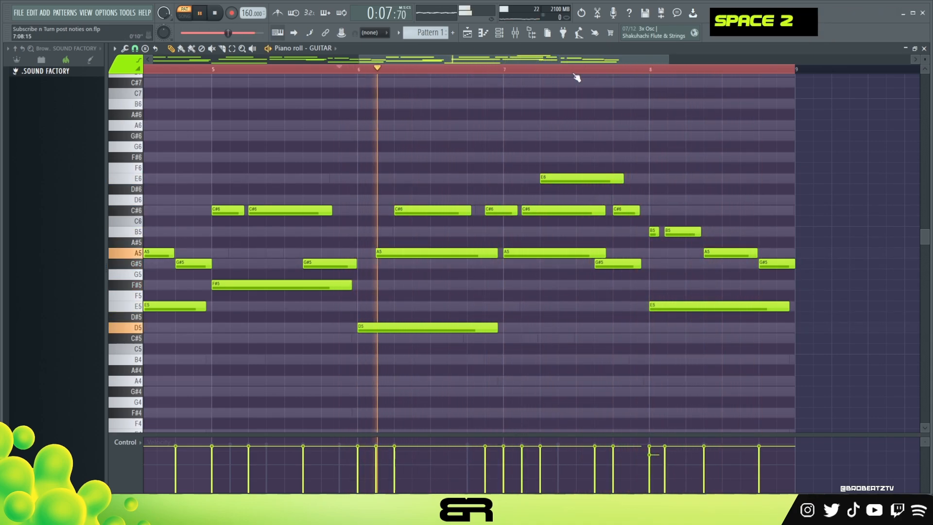
Lower the velocity of the short C#6 near the end of bar 7 and shift bar 8's second B5 slightly later
left_click(626, 211, "ctrl")
scroll(645, 204, "down", 4)
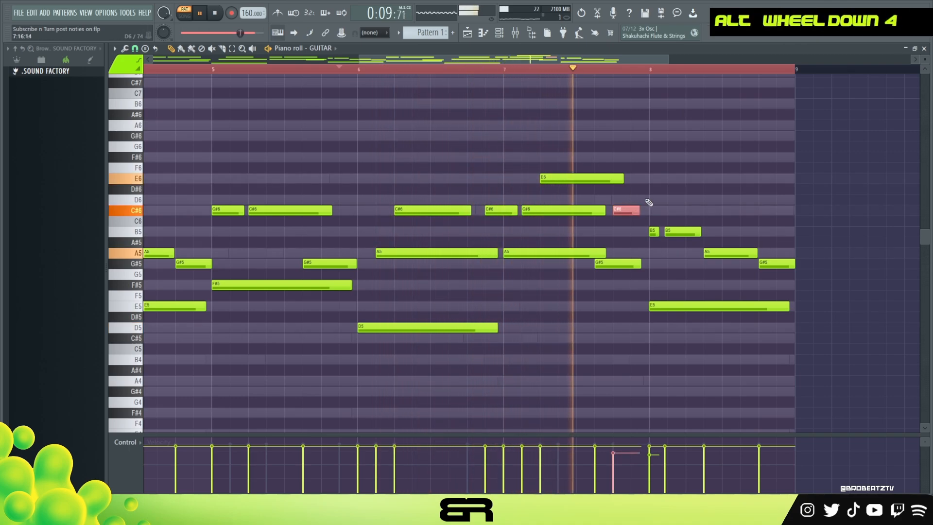
right_click(672, 186)
left_click(683, 232, "ctrl")
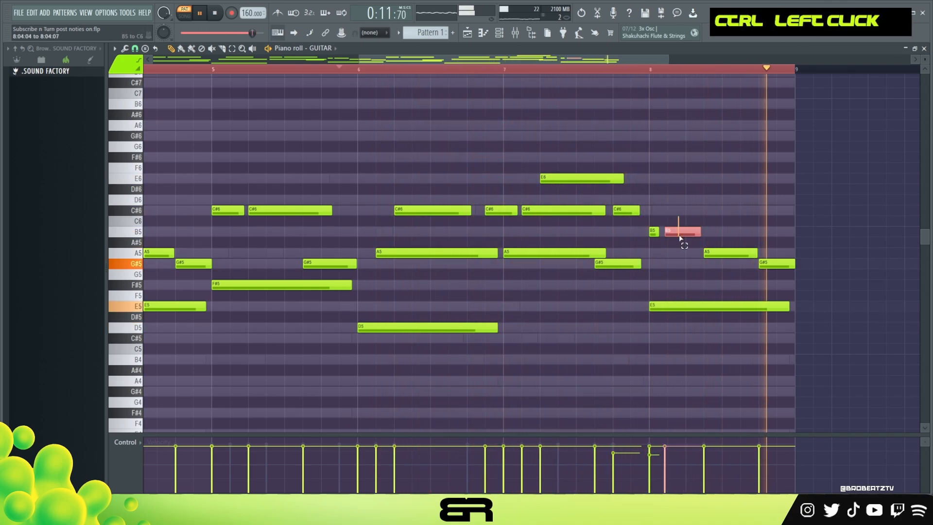
right_click(691, 213)
key("space")
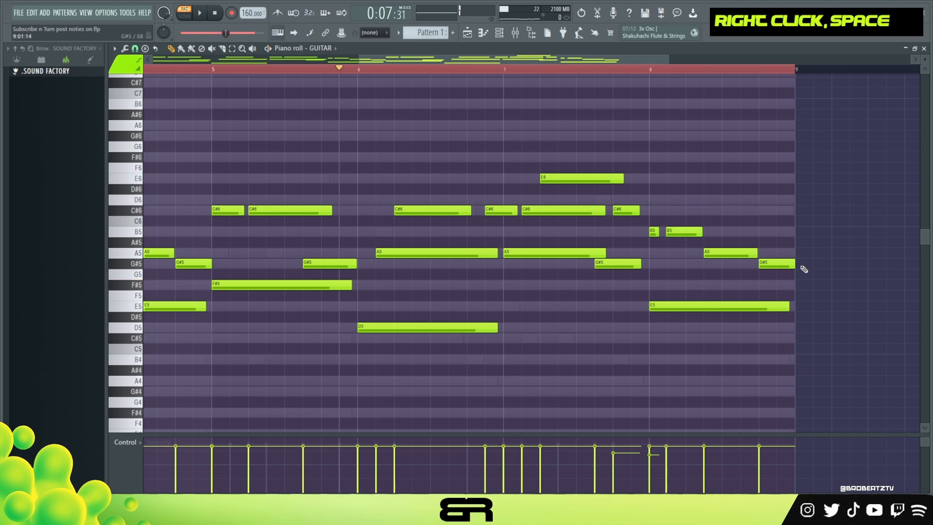
right_click(692, 146, "ctrl")
double_click(527, 72)
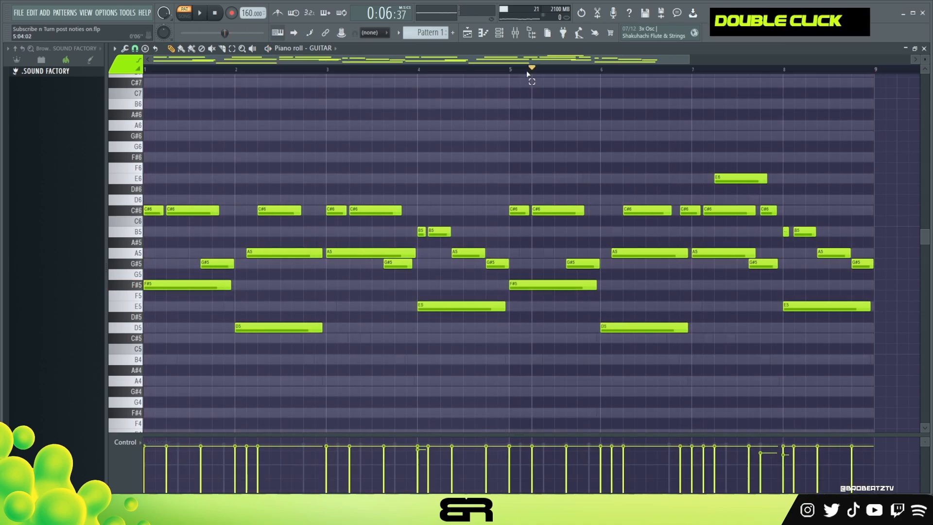
Copy the lowest bell notes of bars 1 to 4: F#4, D4, A4 and E4
left_click(499, 33)
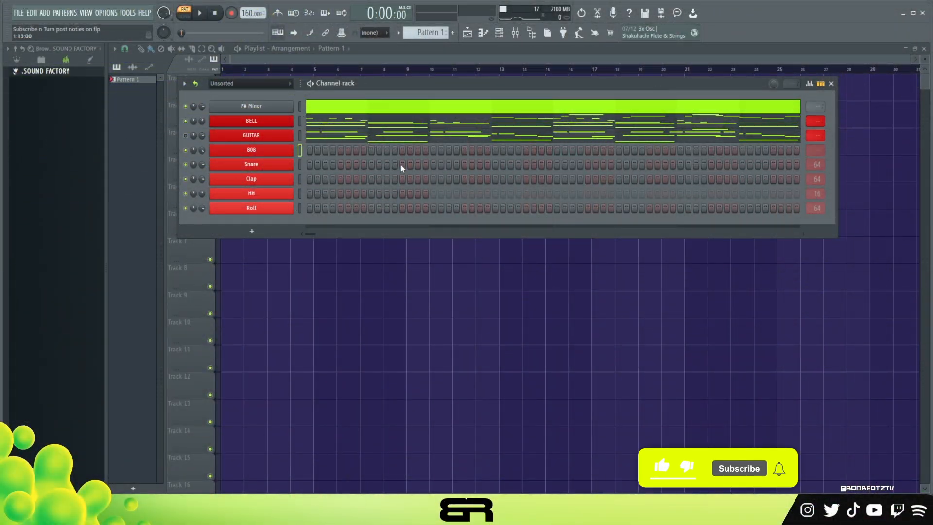
left_click(381, 115)
left_click(500, 37)
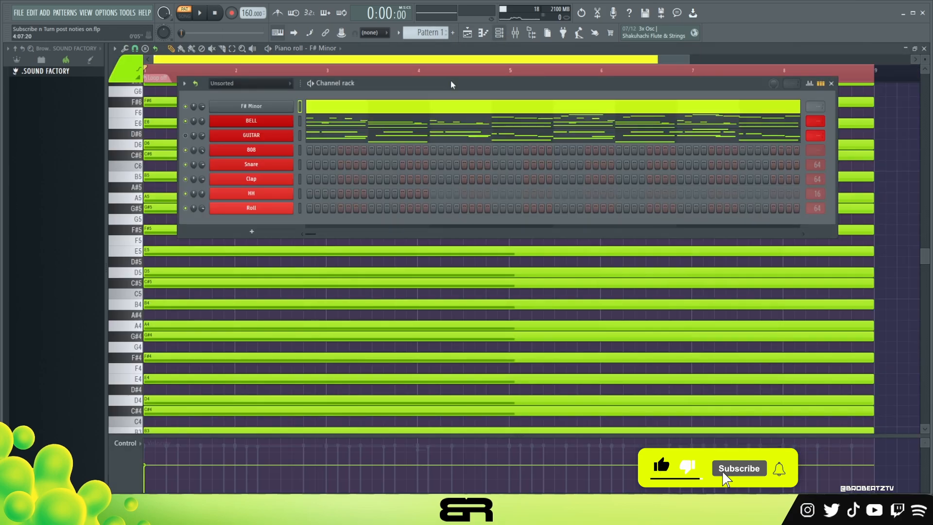
left_click(379, 124)
scroll(311, 185, "down", 3)
left_click(209, 262, "ctrl+shift")
left_click(282, 306, "ctrl+shift")
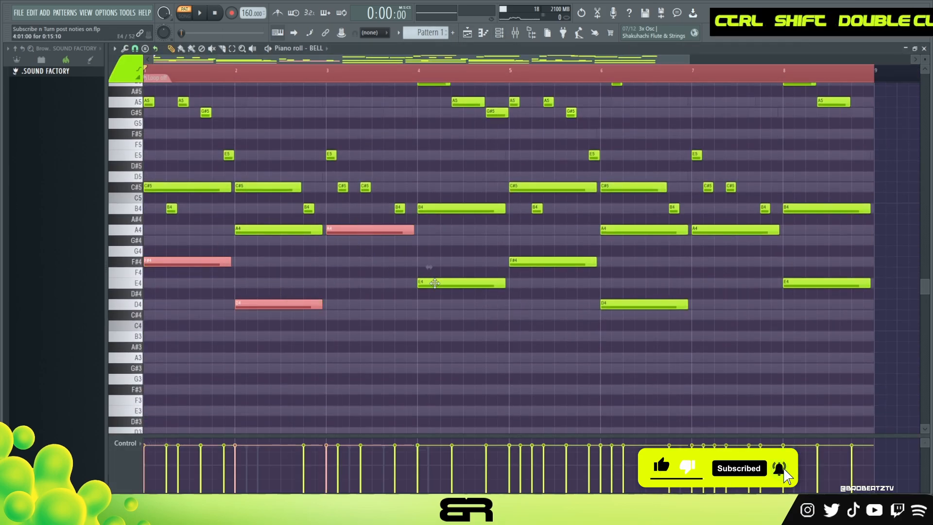
left_click(435, 283, "ctrl+shift")
key("ctrl+c")
Paste the four root notes into the 808's piano roll and shorten them to two steps each
left_click(500, 39)
right_click(257, 151)
left_click(316, 154)
key("ctrl+v")
key("shift+d")
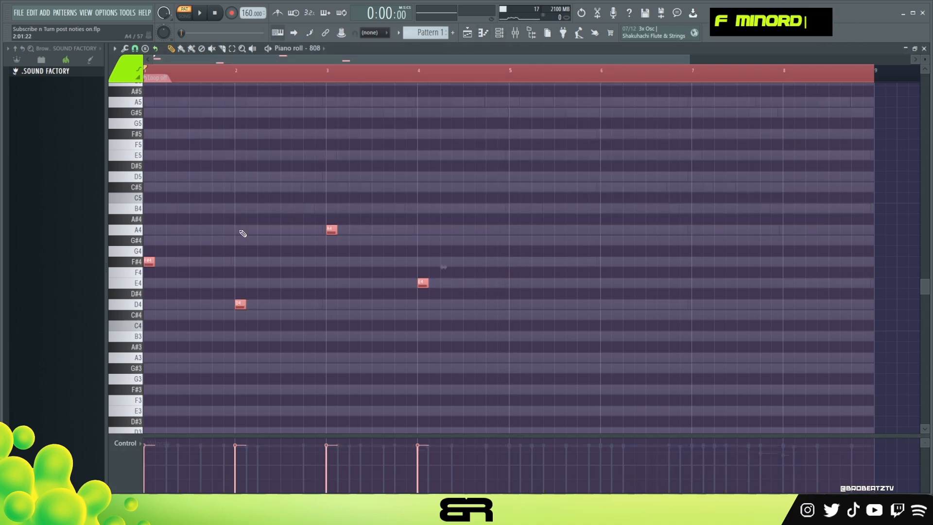
Duplicate the four 808 notes six steps later, keeping only one D4 in bar 2, placed on step 5
left_click_drag(150, 263, 181, 269)
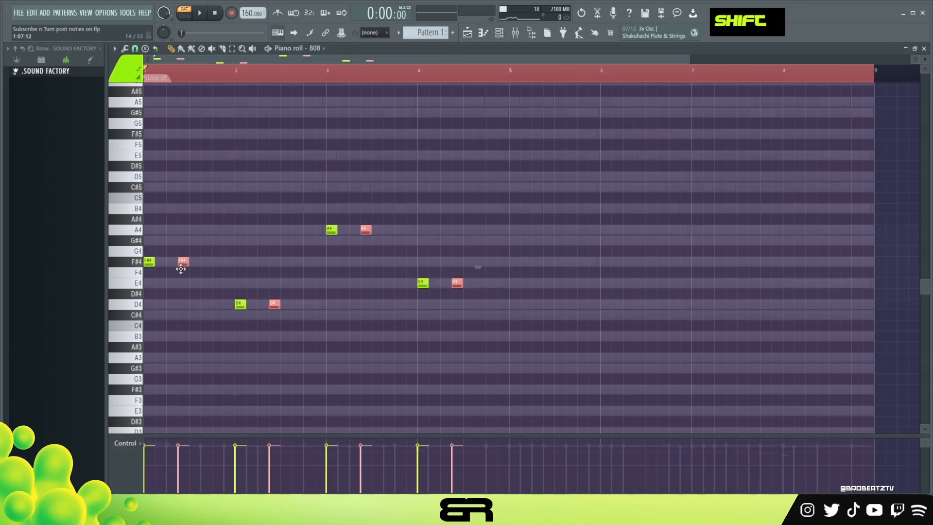
right_click(188, 289)
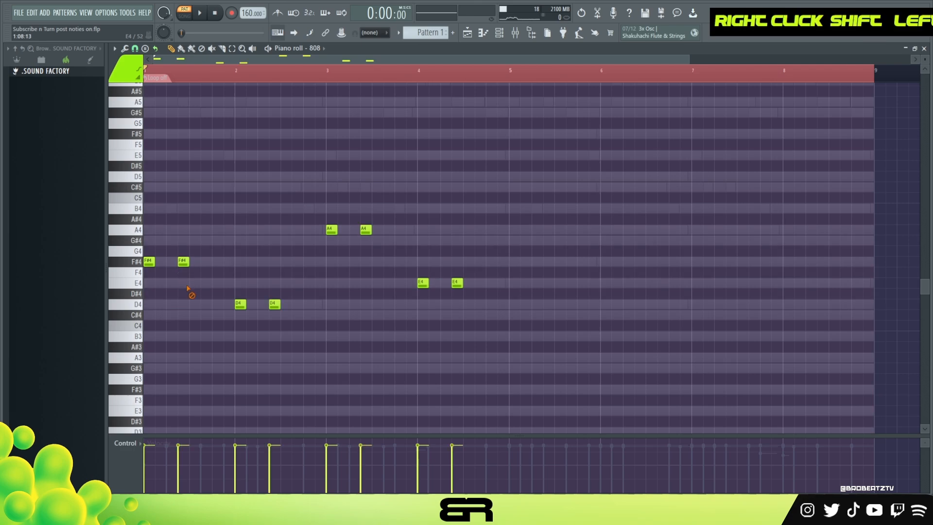
right_click(271, 305)
Transpose all the 808 notes up an octave and raise their velocity
key("space")
key("ctrl+a")
scroll(344, 235, "up", 12, "alt")
scroll(373, 240, "up", 2)
right_click(371, 263)
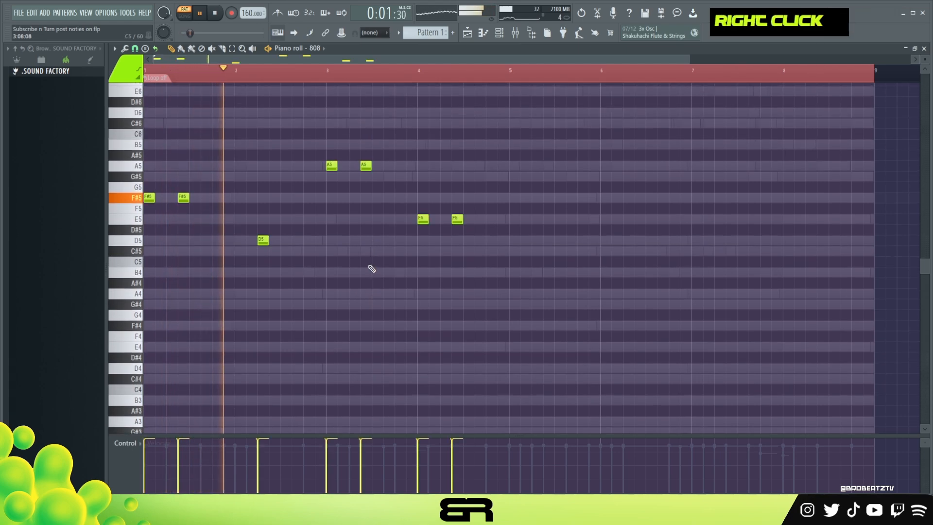
Transpose bar 3's two 808 notes down an octave to A4
key("space")
left_click_drag(392, 157, 331, 185, "ctrl")
key("ctrl+Down")
key("space")
right_click(372, 272)
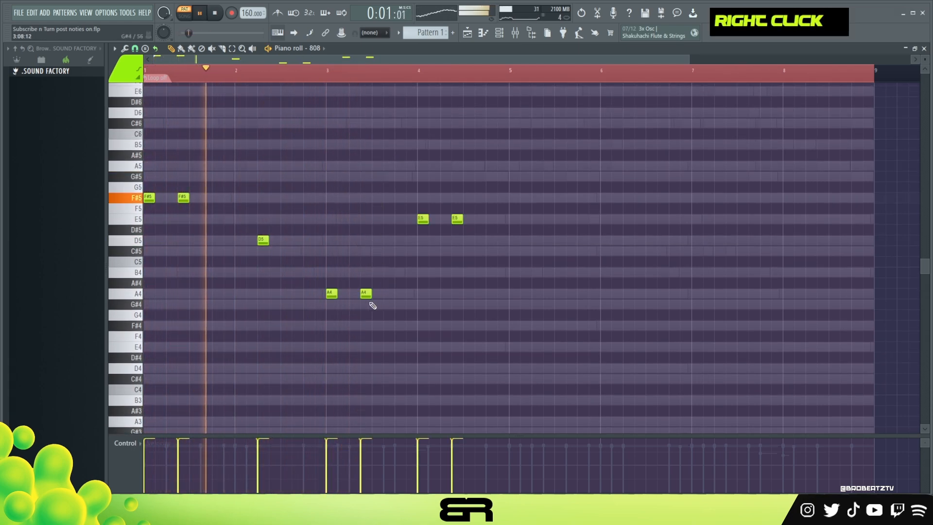
Put 808 A4 notes on steps 13 and 15 of bar 3 and shift bar 4's two E5 notes to steps 5 and 11
left_click_drag(365, 293, 399, 294)
left_click(409, 293)
left_click_drag(415, 210, 454, 226, "ctrl")
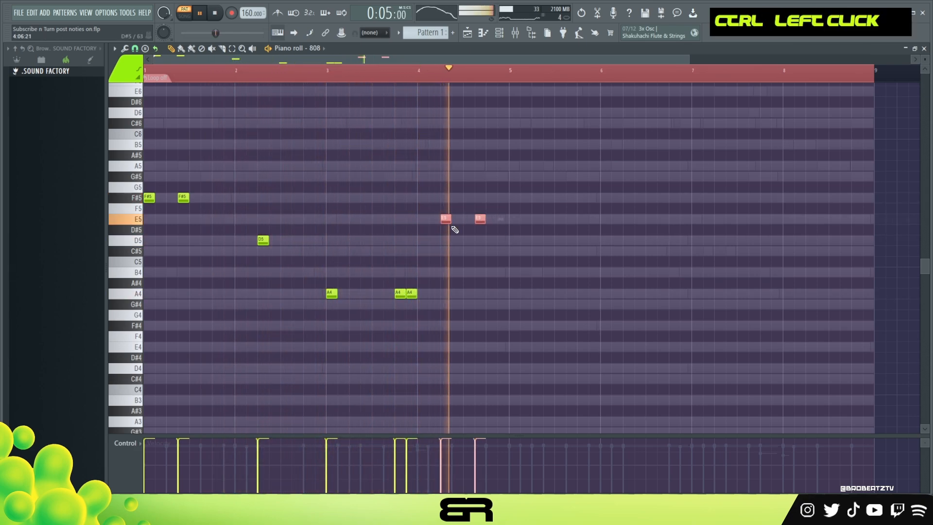
right_click(500, 231)
key("space")
Duplicate the four-bar 808 pattern into bars 5 to 8
key("ctrl+a")
left_click_drag(150, 202, 526, 229)
right_click(525, 230)
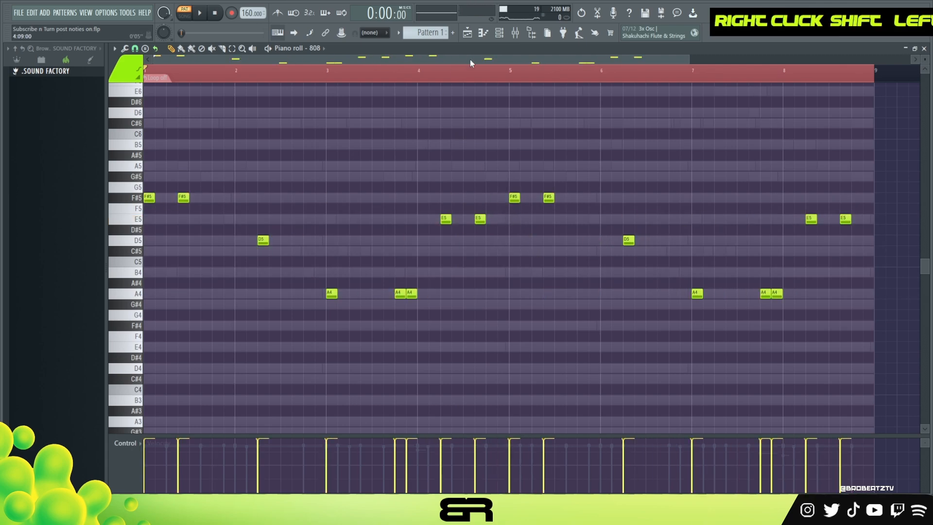
Place Snare and Clap hits on steps 9, 25, 41 and 57 with a loop length of 64 steps
left_click(501, 34)
left_click(372, 164)
left_click(372, 179)
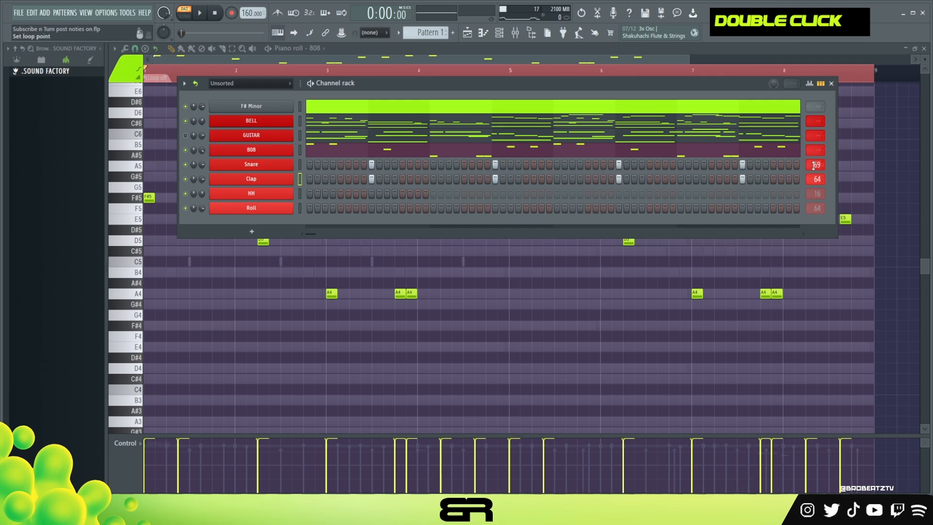
key("space")
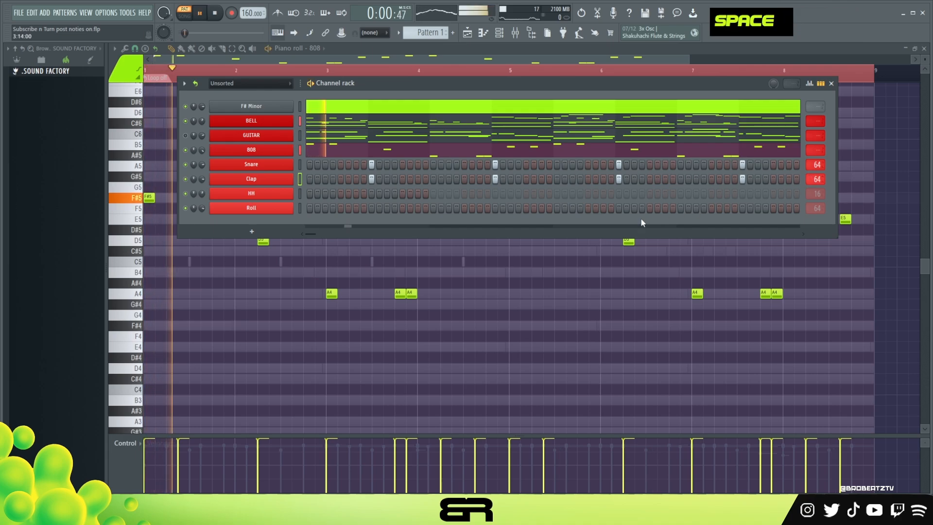
Program the looping HH pattern with hits on steps 1, 3, 4, 5, 7, 13 and 15
left_click(310, 194)
key("space")
key("space")
left_click_drag(327, 197, 339, 197)
key("space")
key("space")
left_click(355, 193)
left_click(402, 194)
left_click(418, 194)
key("space")
key("space")
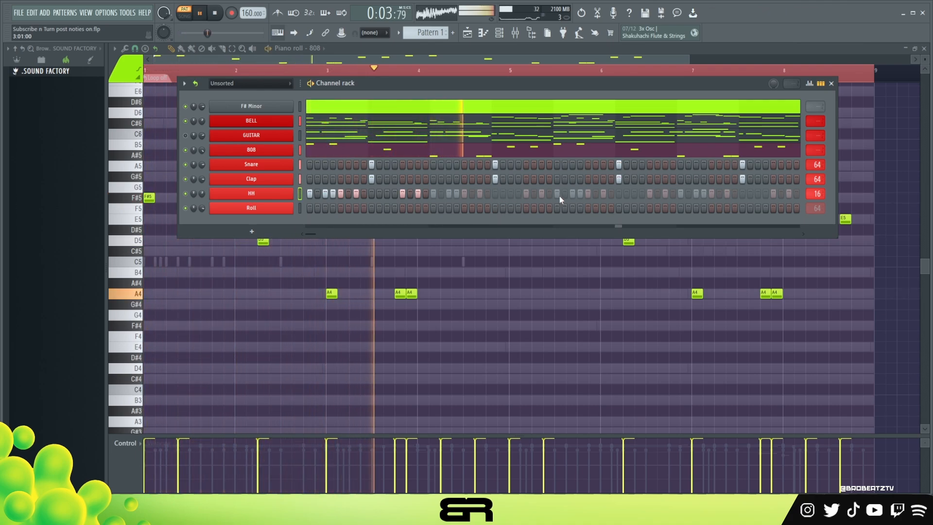
Add a Roll hit on step 19 while auditioning the beat
key("space")
key("space")
key("space")
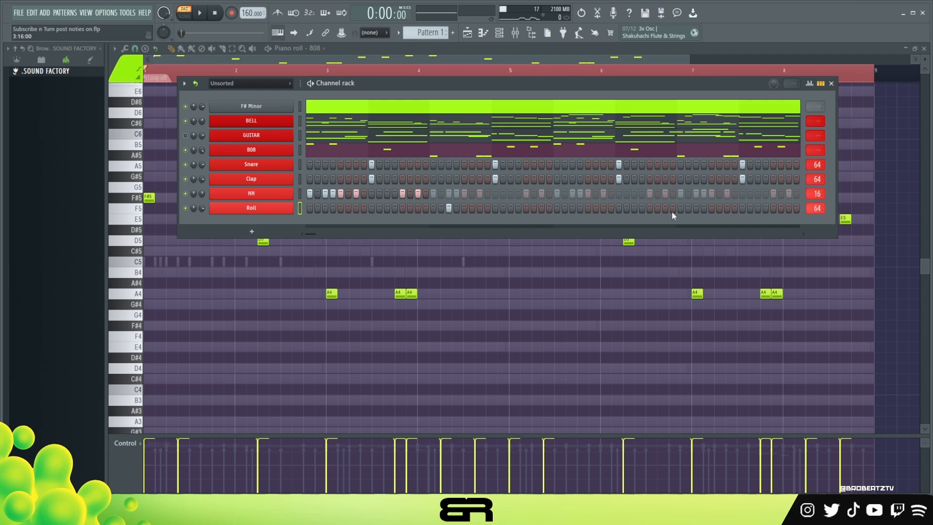
Add Roll hits on steps 47 and 51, keeping the existing hit on step 19
right_click(281, 212)
key("ctrl+a")
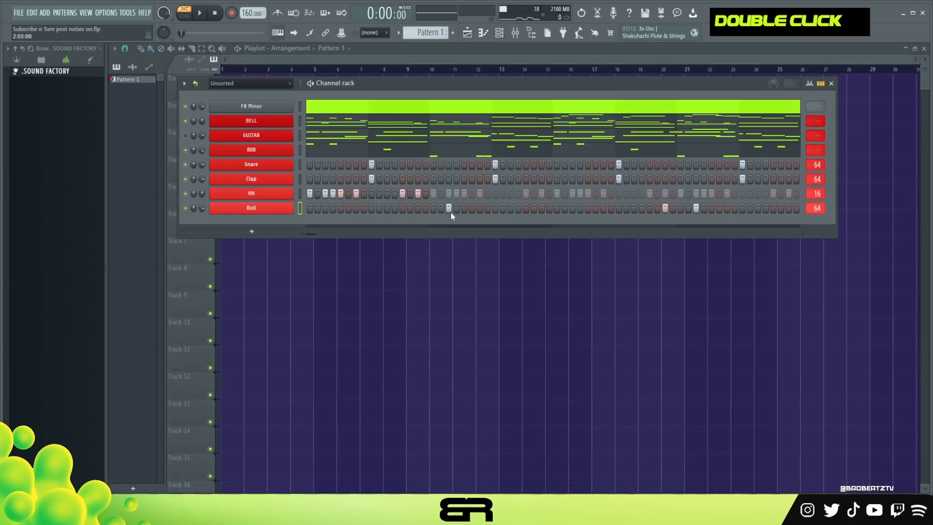
right_click(813, 208)
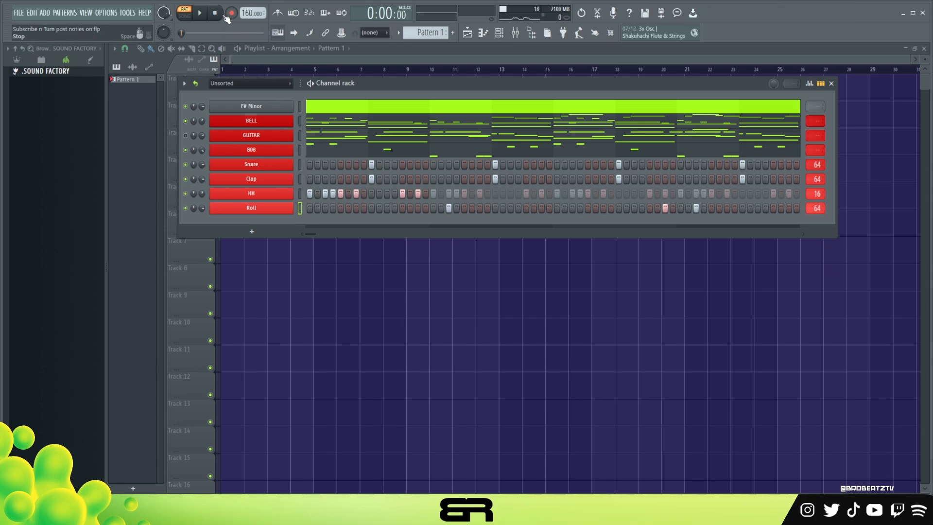
Mute the BELL channel and unmute GUITAR while auditioning the full drum pattern, and stop playback
left_click(200, 14)
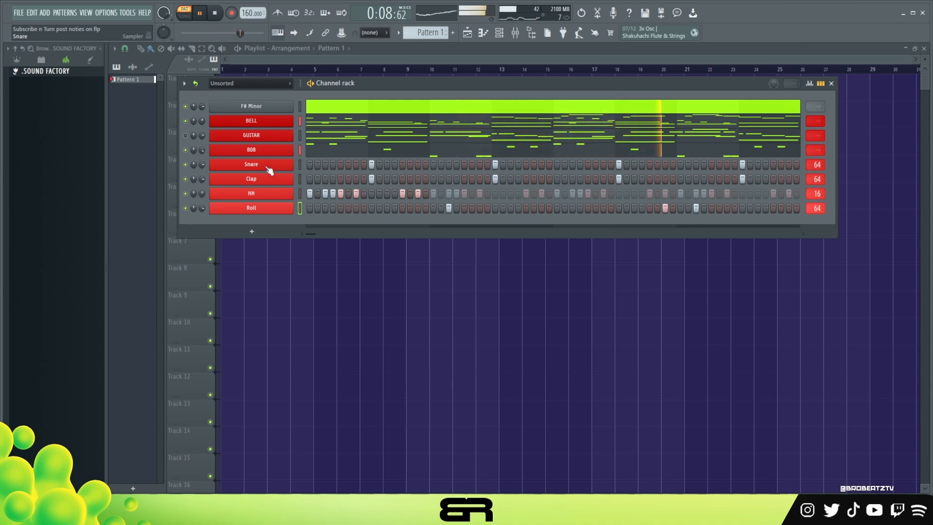
left_click(186, 121)
left_click(186, 136)
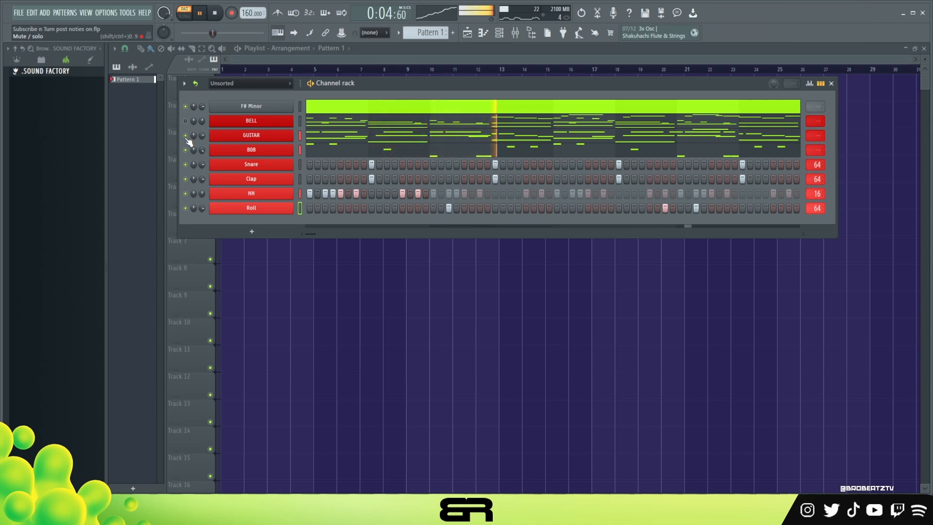
left_click_drag(372, 80, 425, 84)
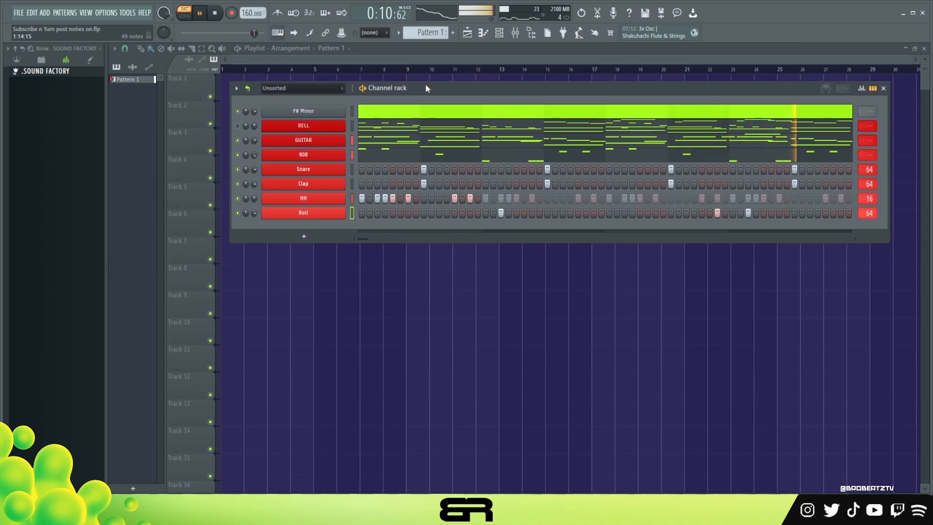
key("space")
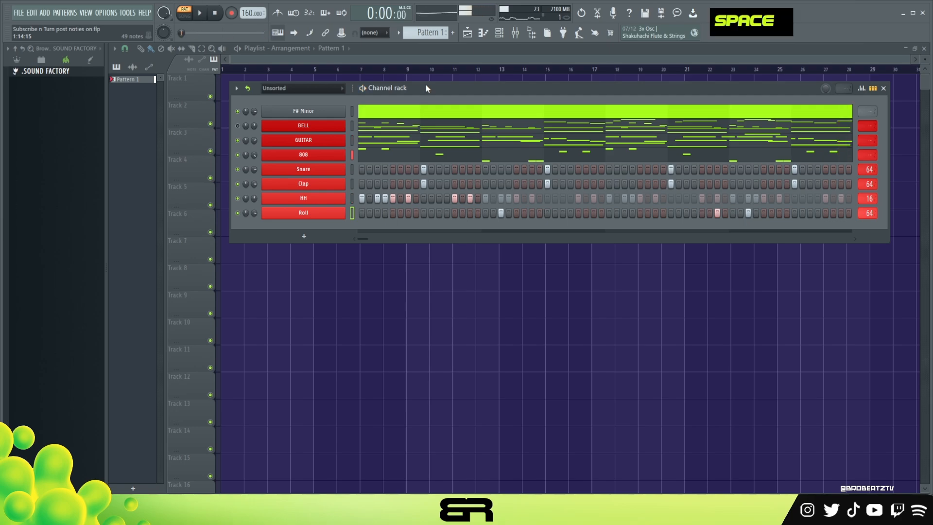